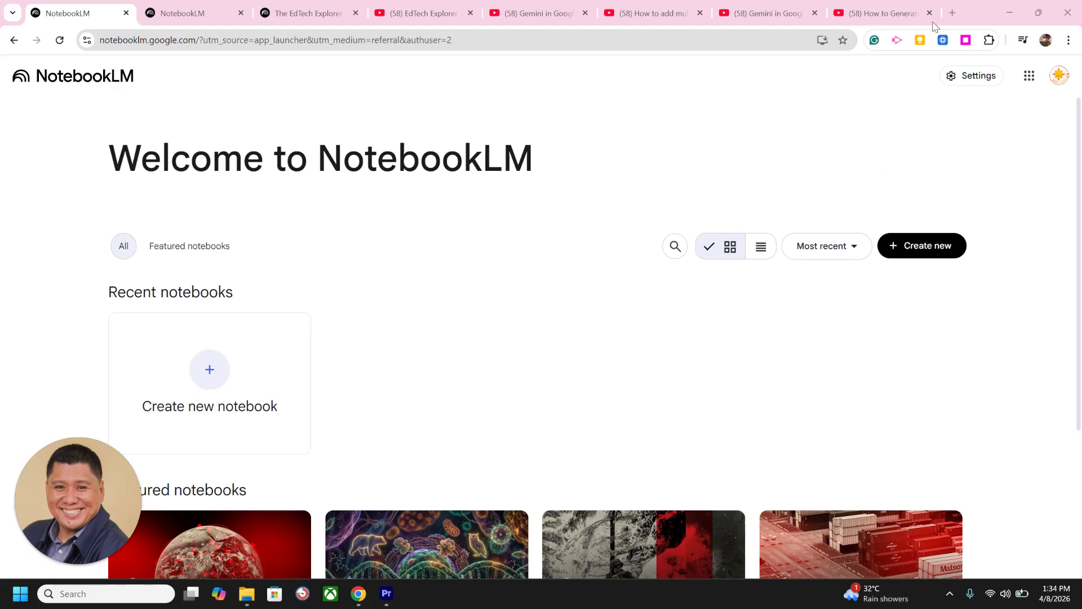
Step: Open NotebookLM from the Google apps launcher in a new browser tab
left_click(952, 12)
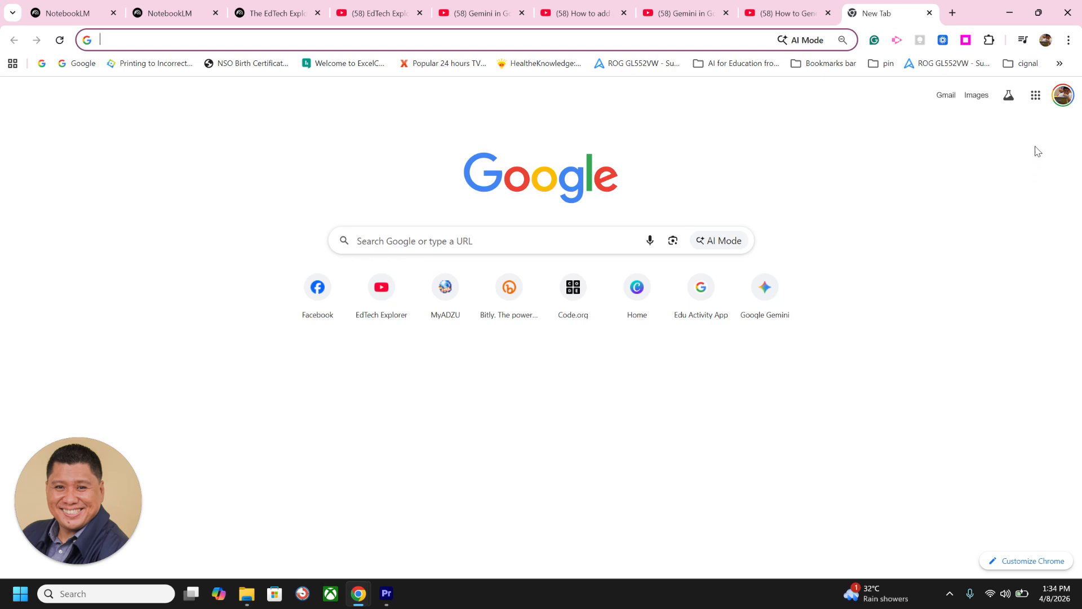
left_click(1036, 100)
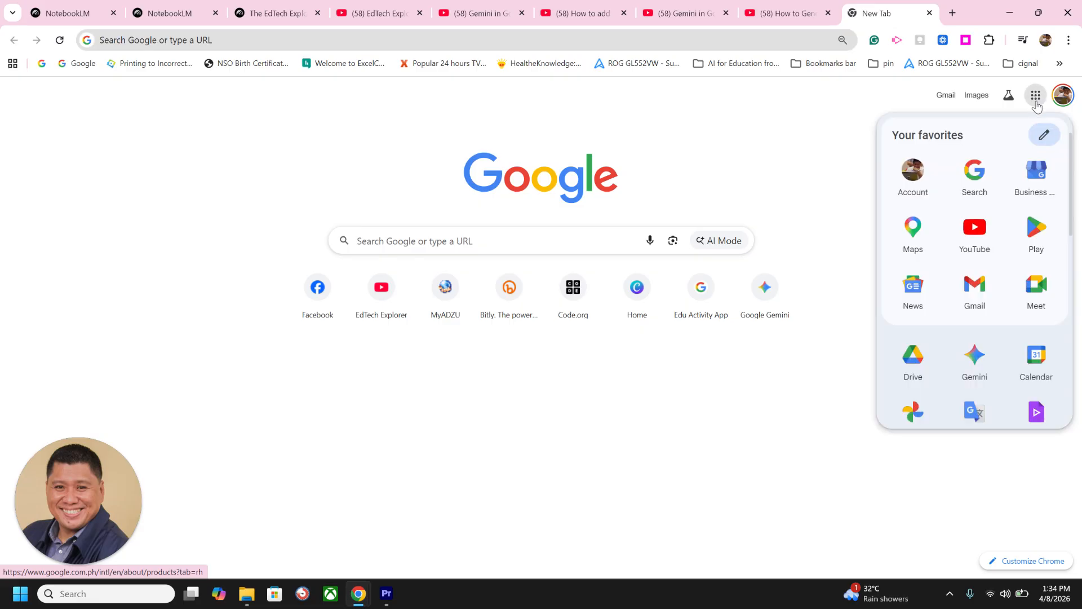
scroll(1012, 193, "down", 8)
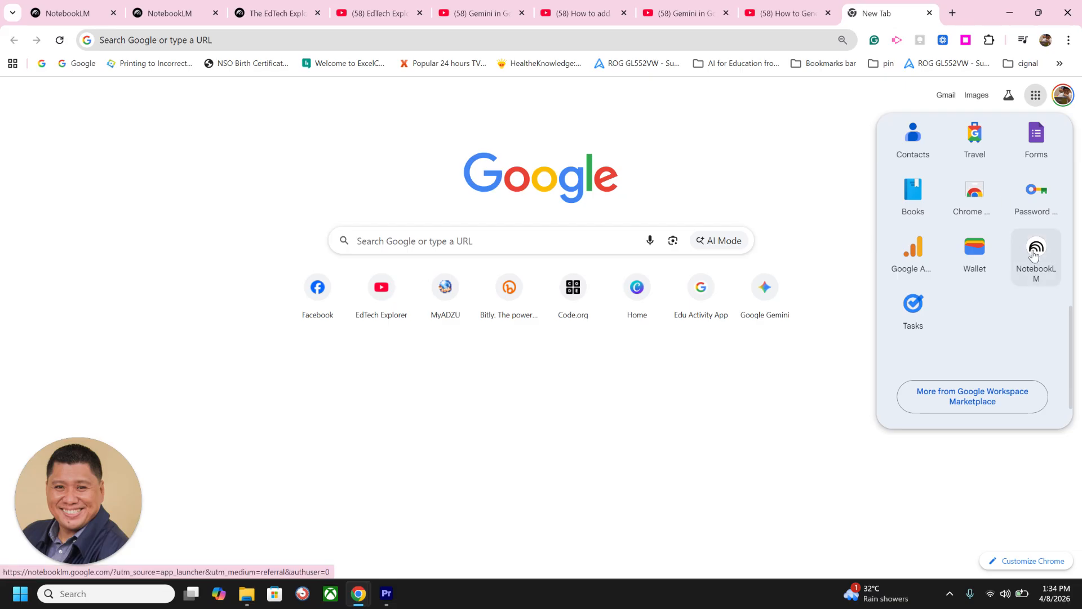
left_click(1033, 255)
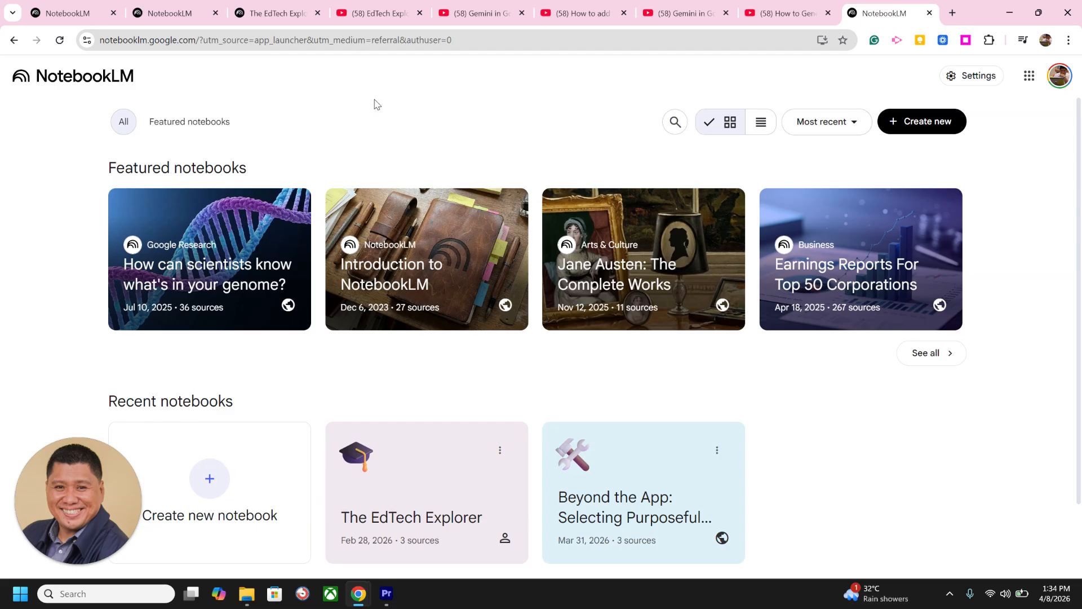
Step: Create a new notebook from the recent notebooks area
scroll(463, 262, "down", 2)
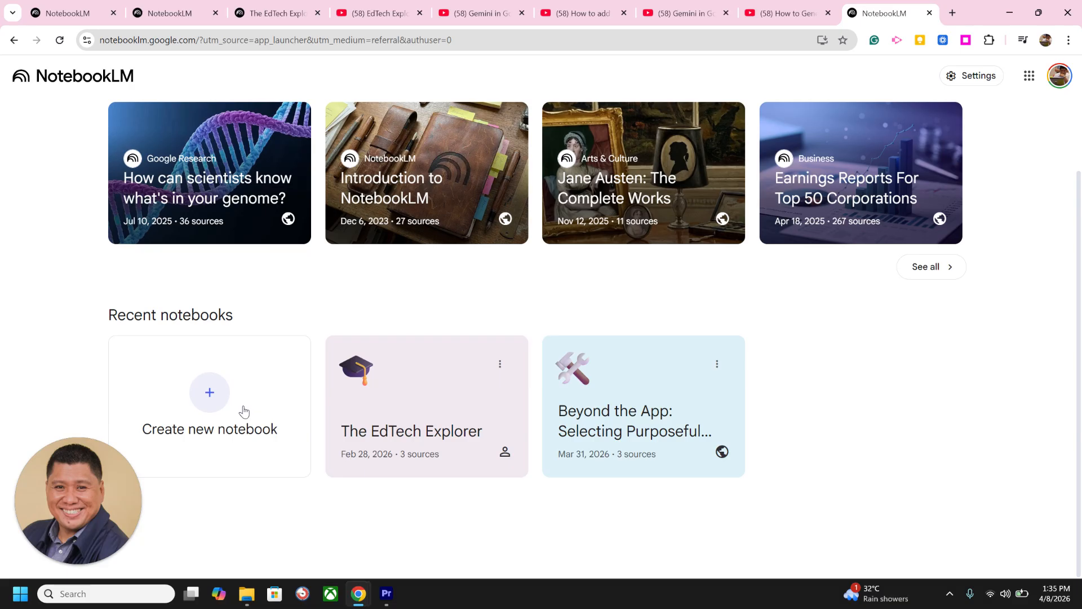
left_click(218, 413)
left_click(204, 395)
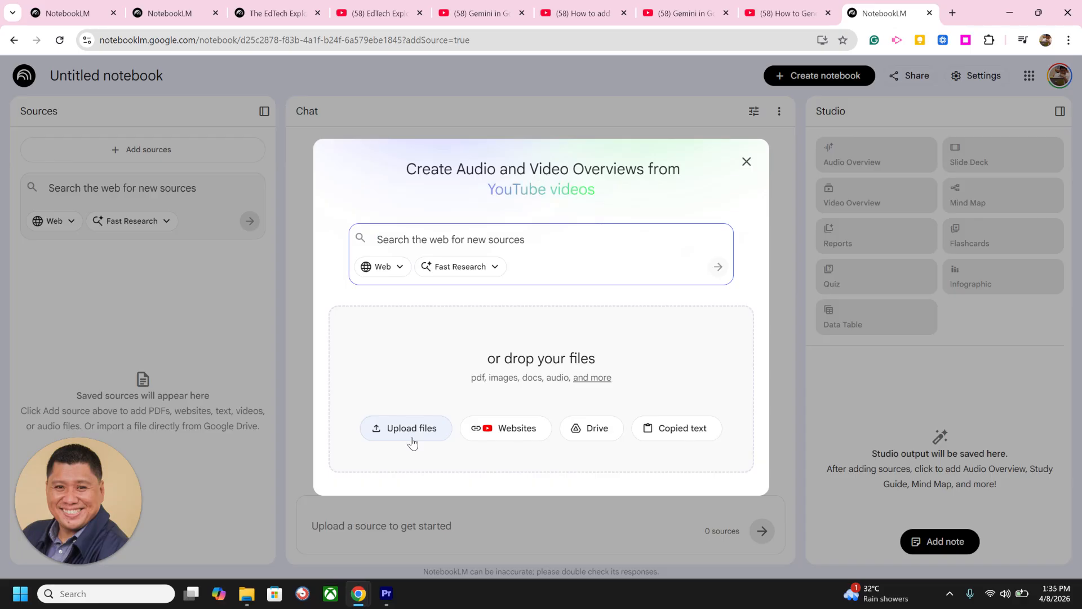
Step: Choose website and YouTube URLs as the source type for the untitled notebook
left_click(392, 431)
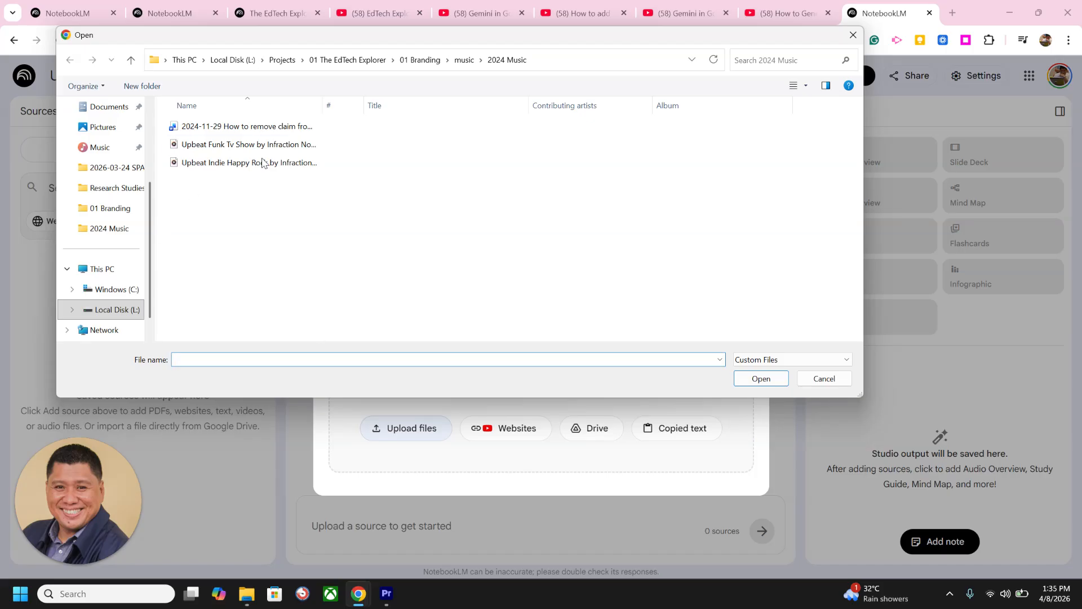
left_click(824, 378)
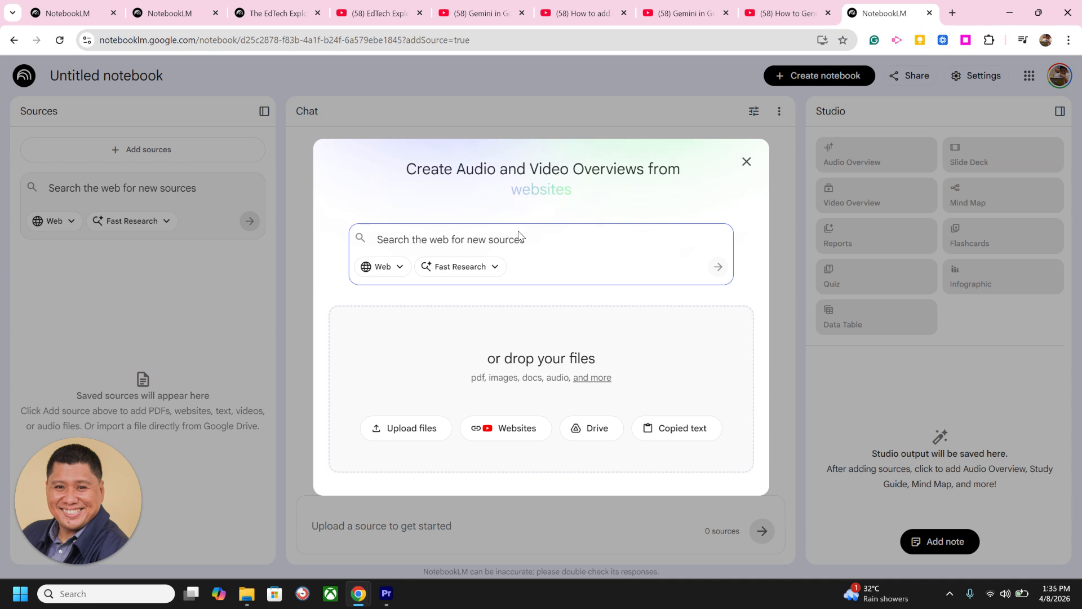
left_click(507, 434)
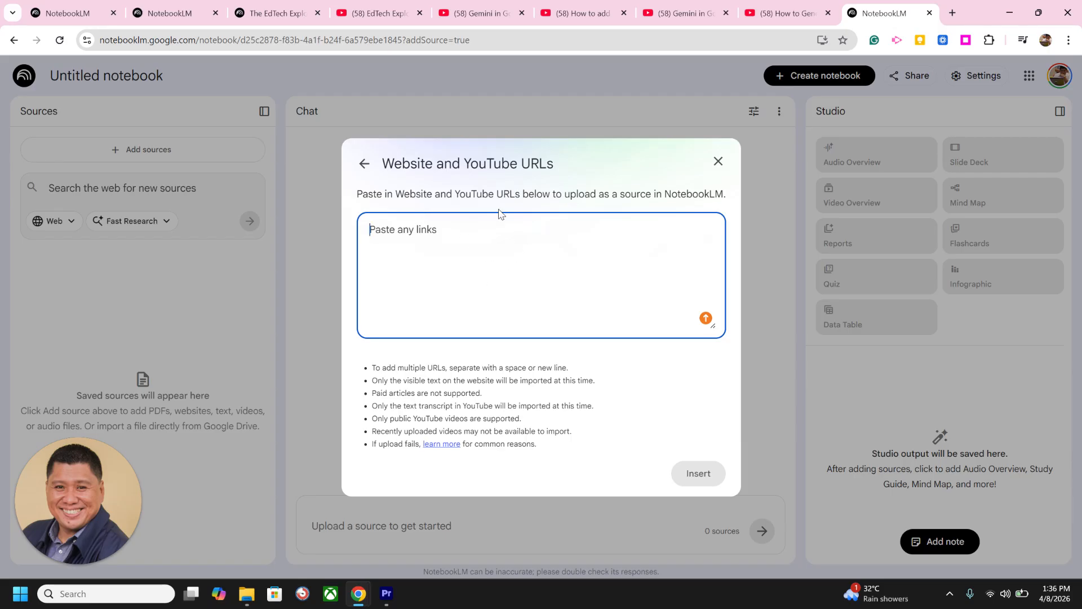
Step: Copy the URL of the YouTube video on Gemini's Create A Quiz tool and paste it as the first source link
left_click(477, 16)
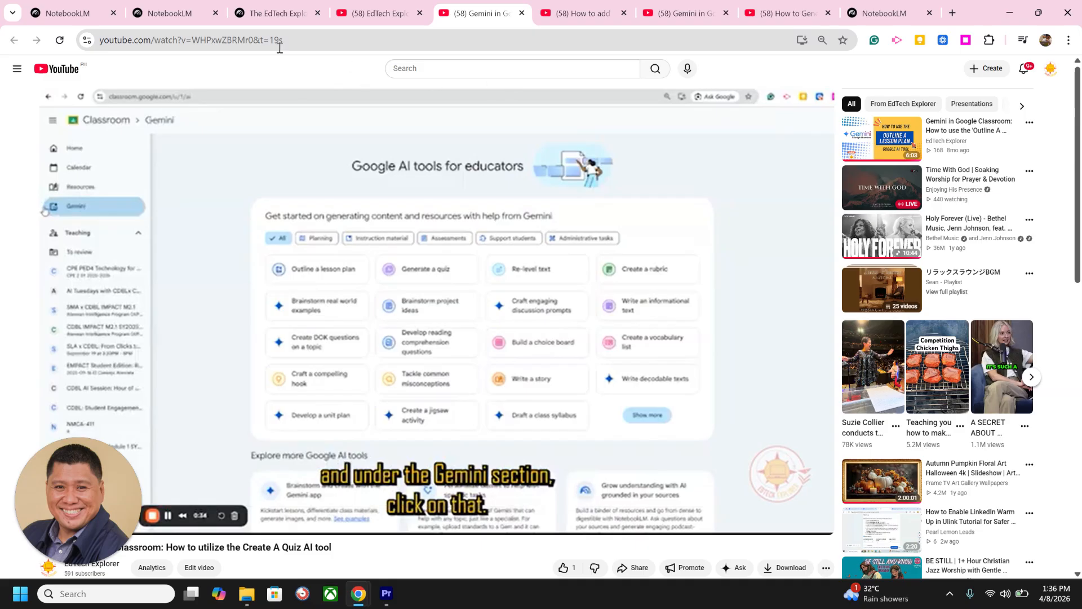
left_click(234, 40)
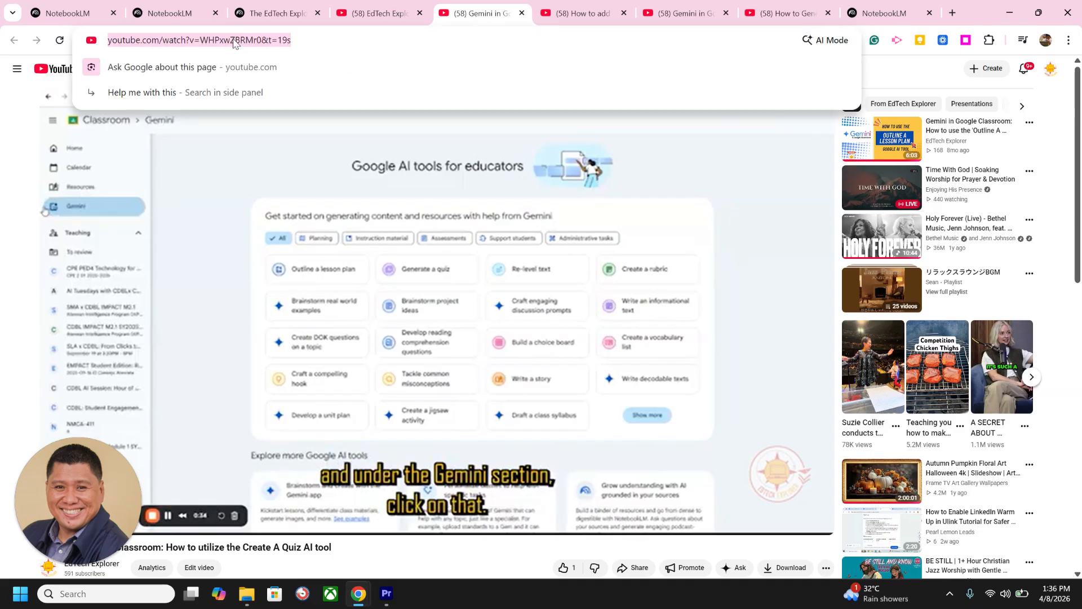
right_click(234, 41)
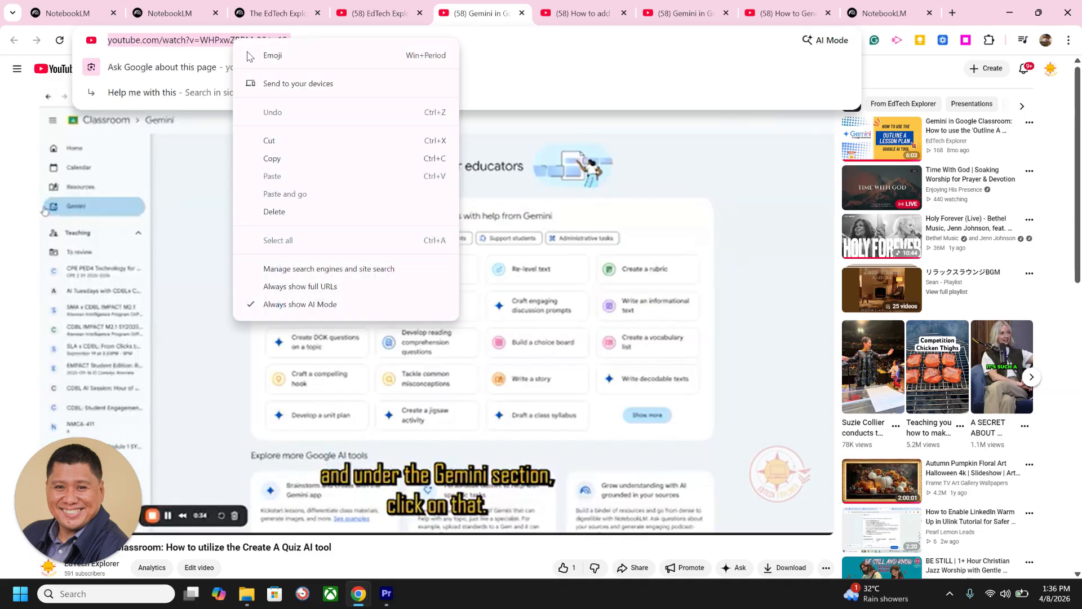
left_click(279, 159)
left_click(169, 13)
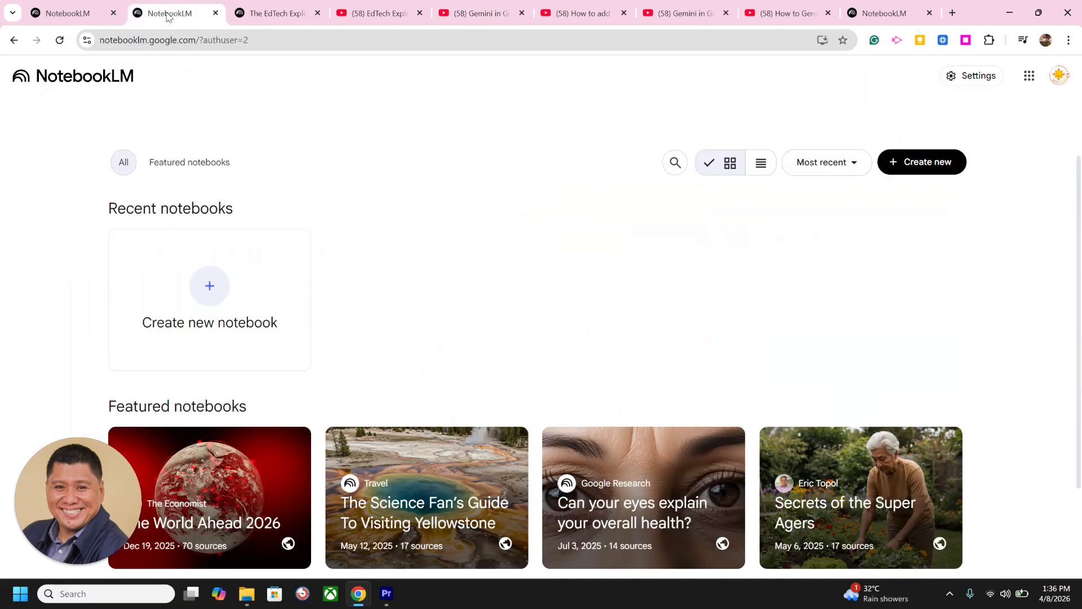
left_click(286, 19)
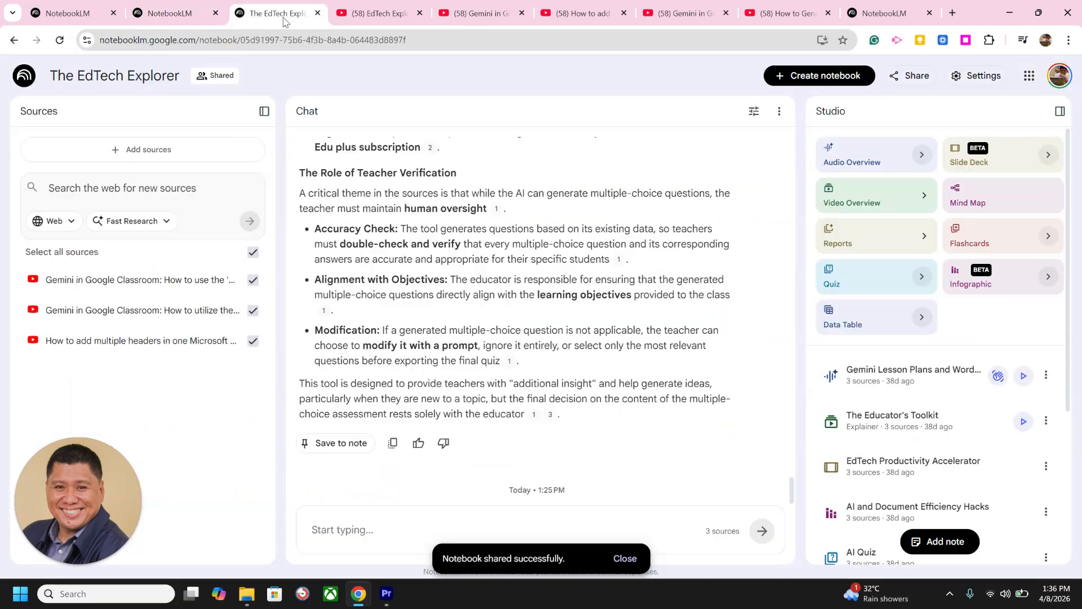
left_click(380, 13)
left_click(884, 13)
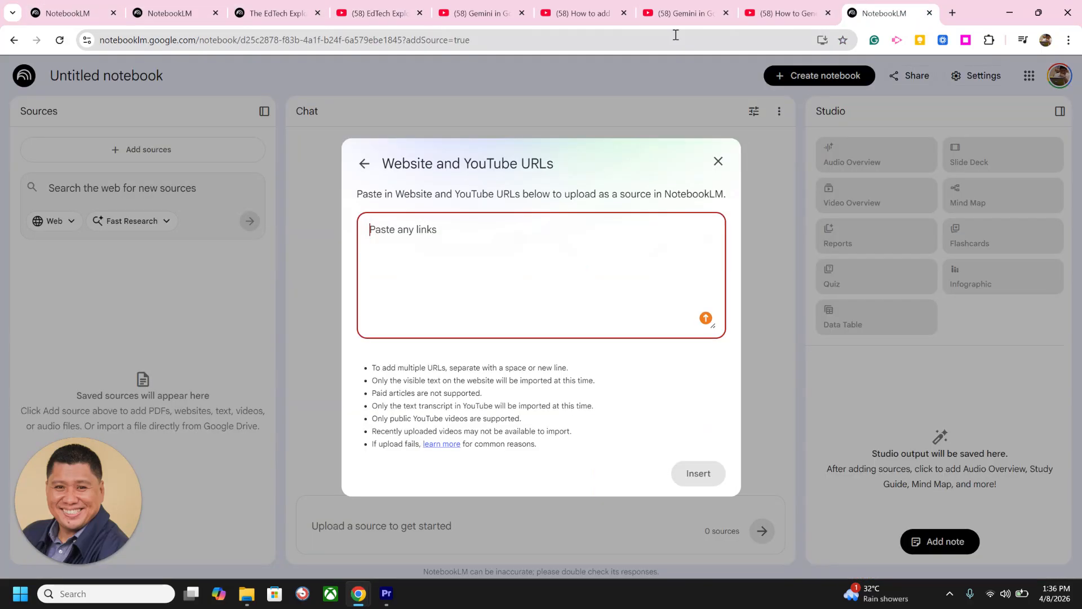
key("ctrl+v")
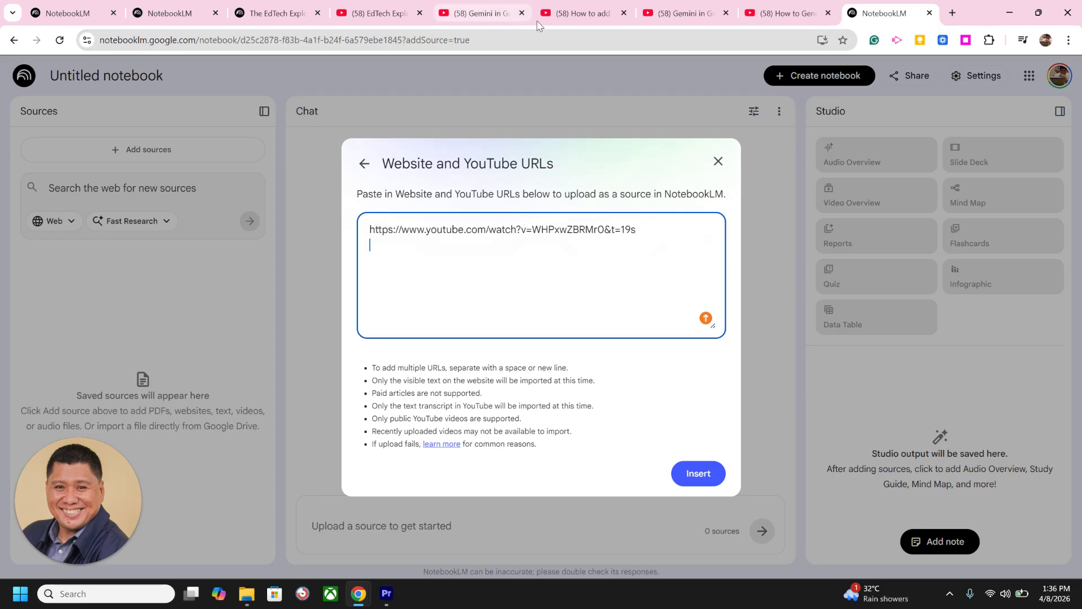
Step: Add the URL of the YouTube video on multiple headers in one Microsoft Word document as the second source link
left_click(578, 13)
left_click(240, 45)
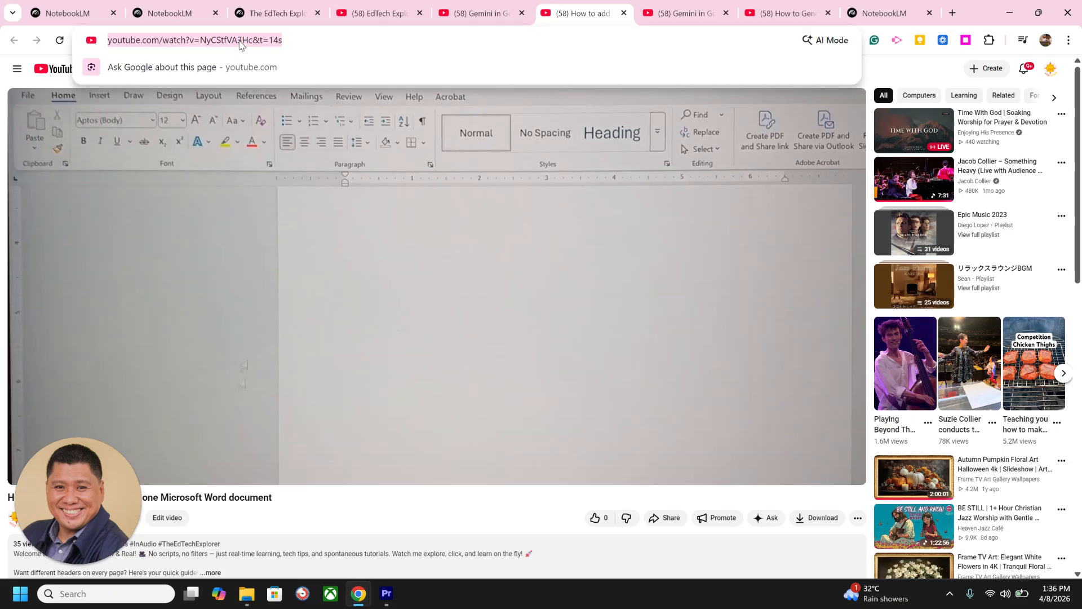
left_click(872, 15)
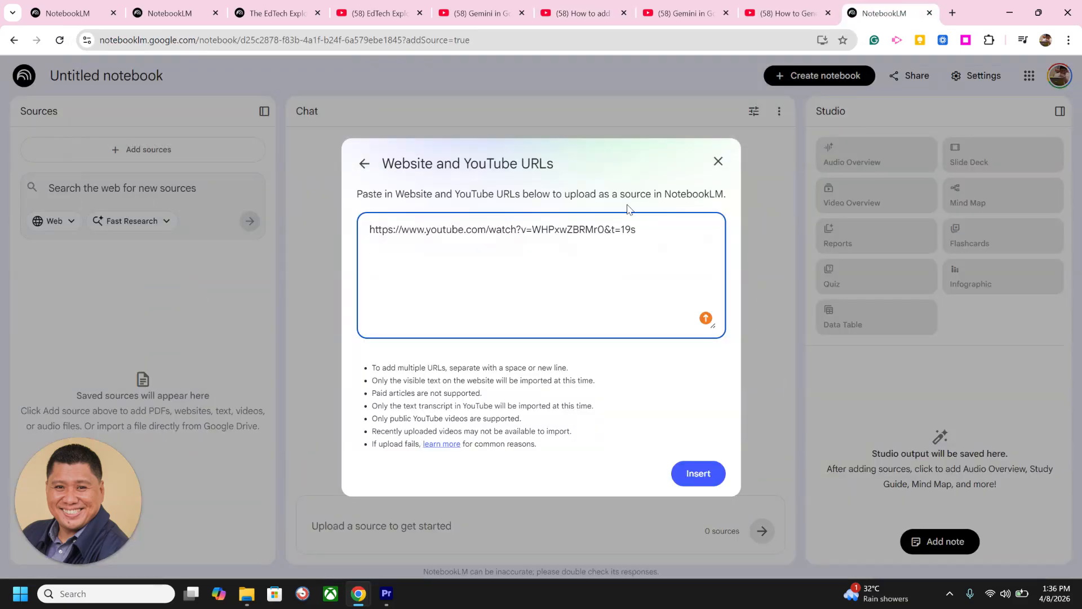
key("ctrl+v")
key("Return")
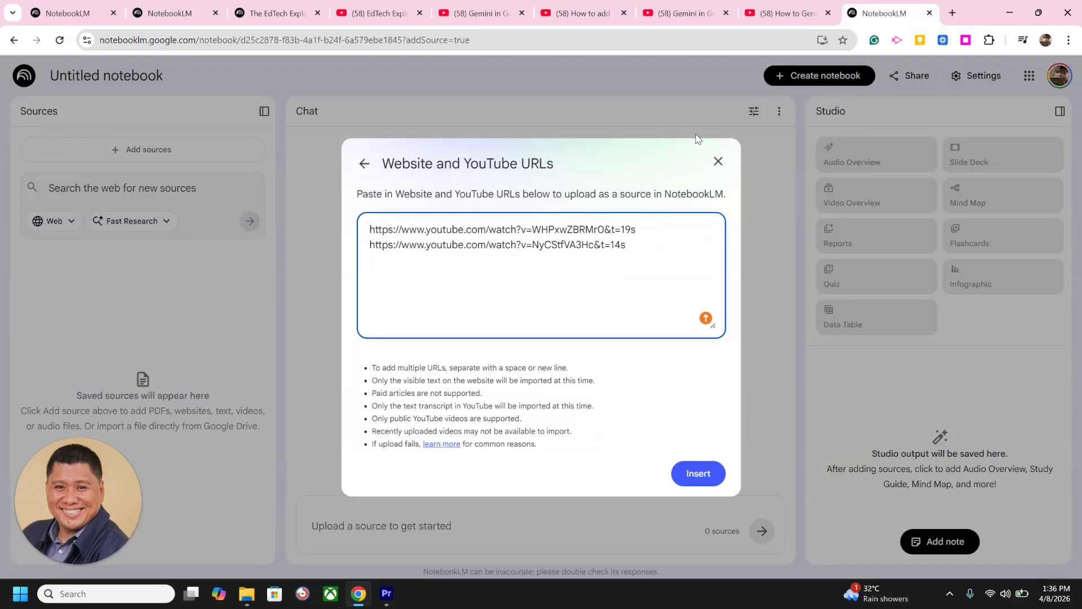
Step: Add the URL of the YouTube video on Gemini's 'Outline A Lesson Plan' tool as the third source link
left_click(685, 13)
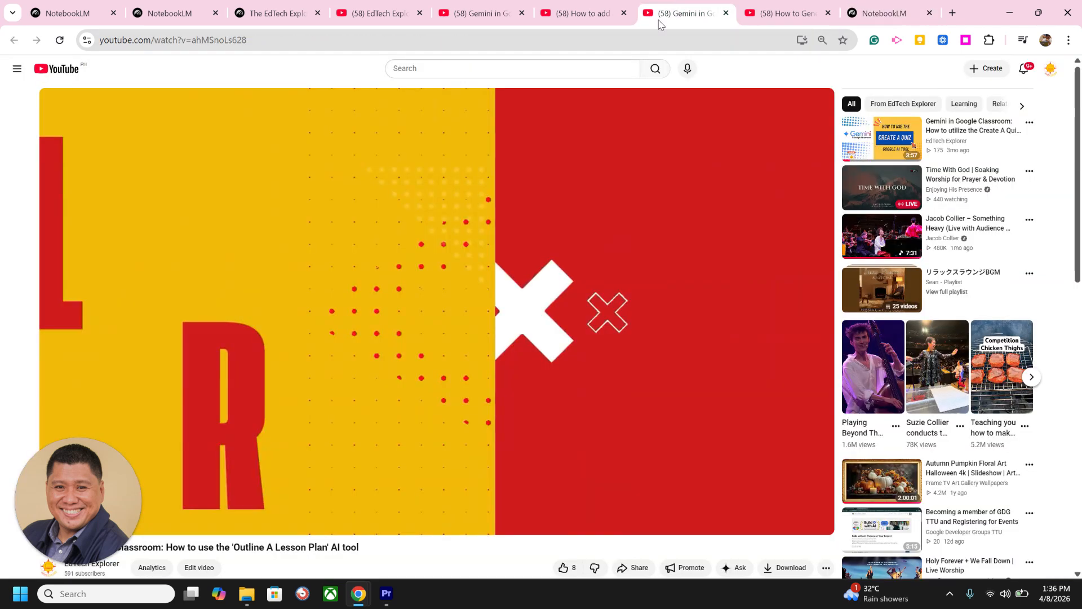
left_click(214, 42)
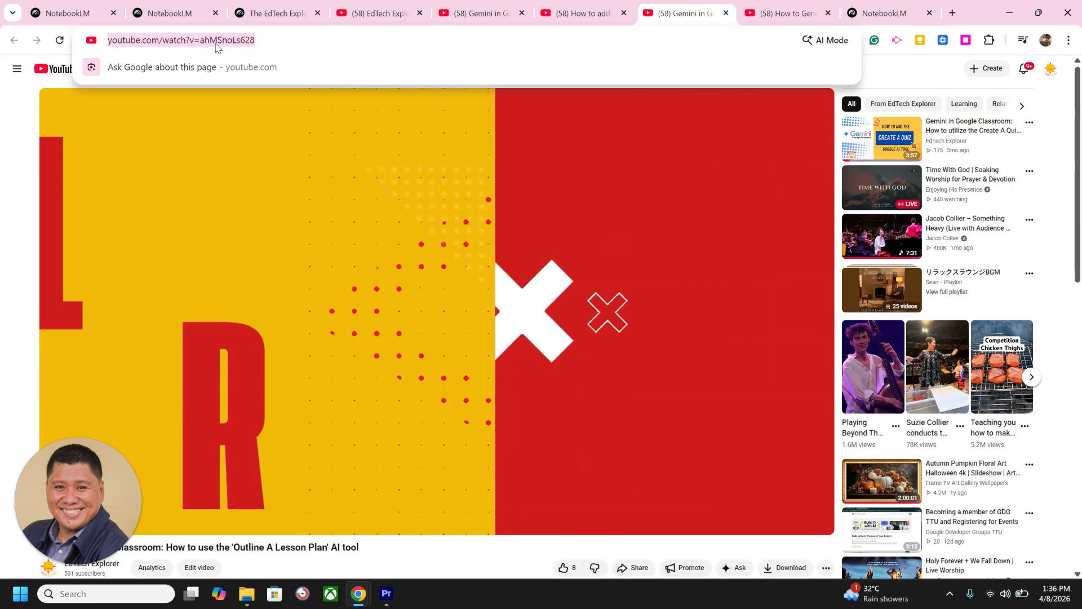
left_click(871, 14)
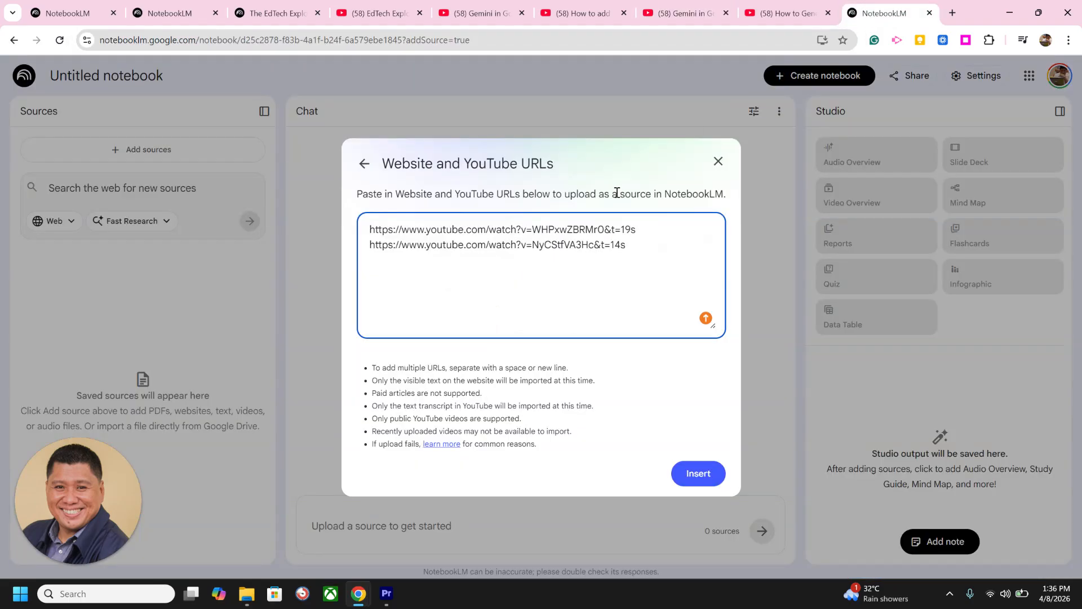
key("ctrl+v")
key("Return")
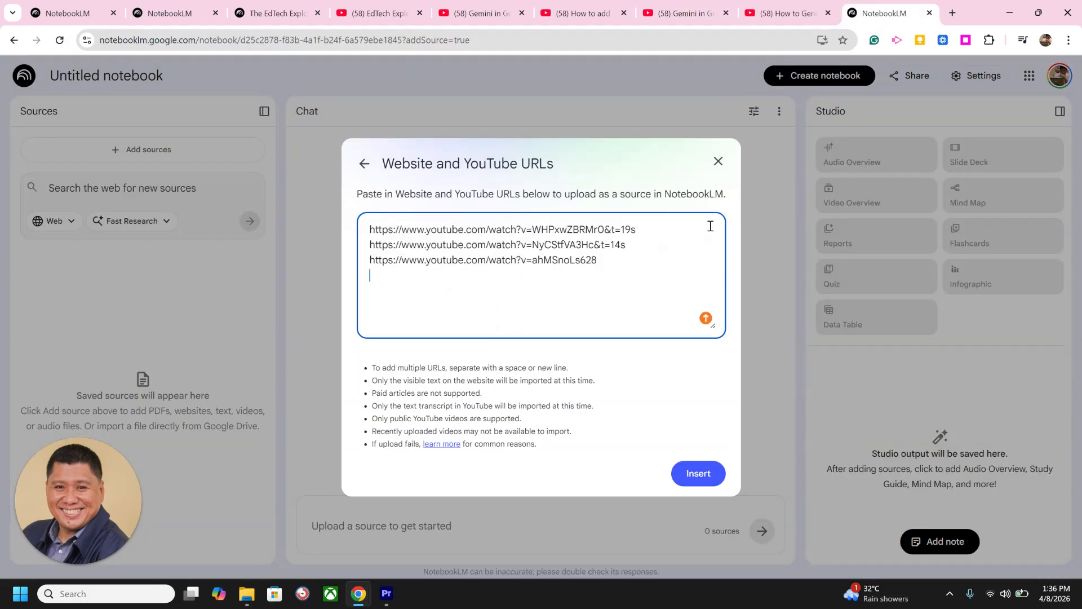
Step: Add the URL of the How to Generate QR Codes video as the fourth link and insert all the links as sources
left_click(790, 13)
left_click(268, 40)
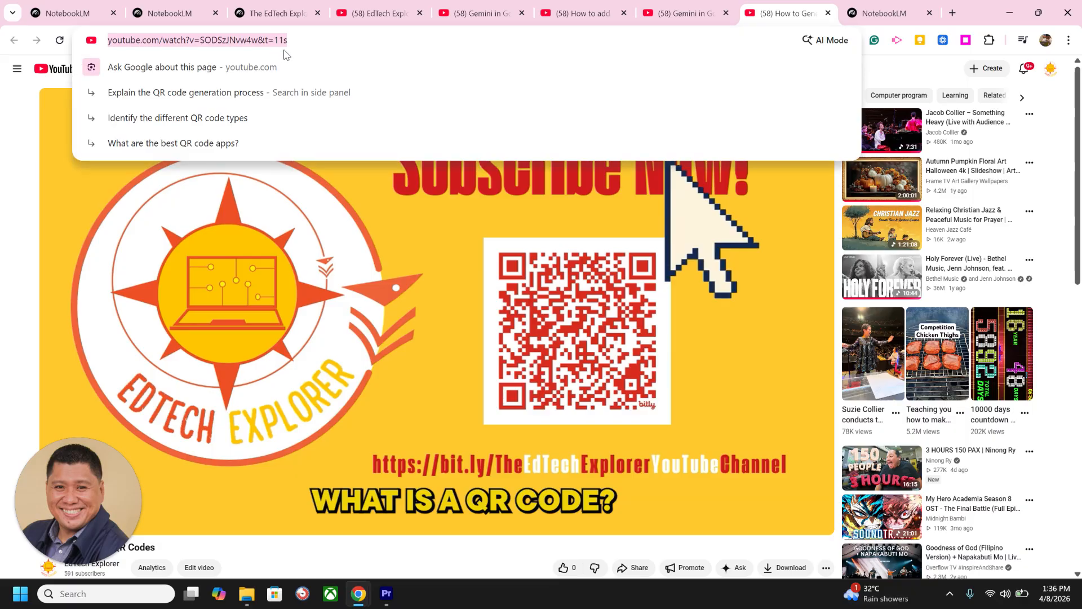
key("BackSpace")
type("v")
key("ctrl+z")
key("ctrl+z")
key("ctrl+c")
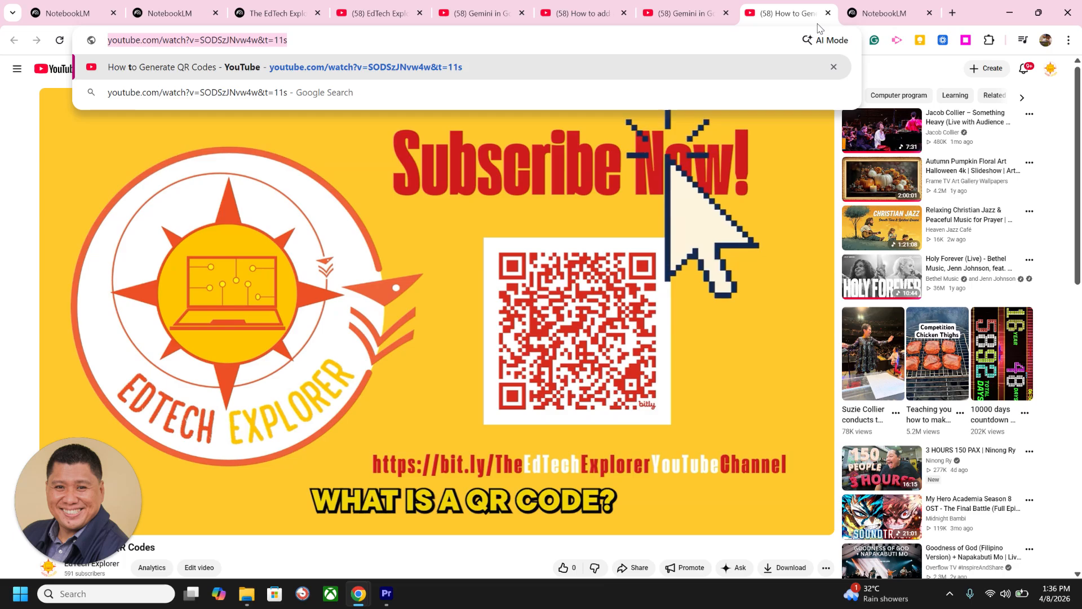
left_click(883, 15)
left_click(483, 21)
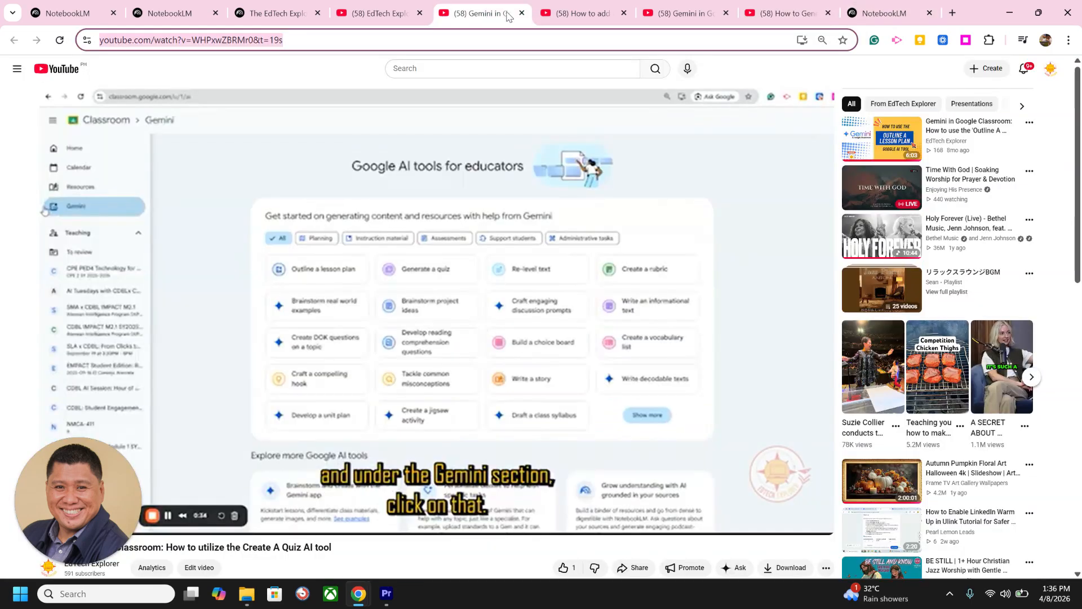
left_click(586, 20)
left_click(677, 19)
left_click(793, 20)
left_click(866, 23)
key("ctrl+v")
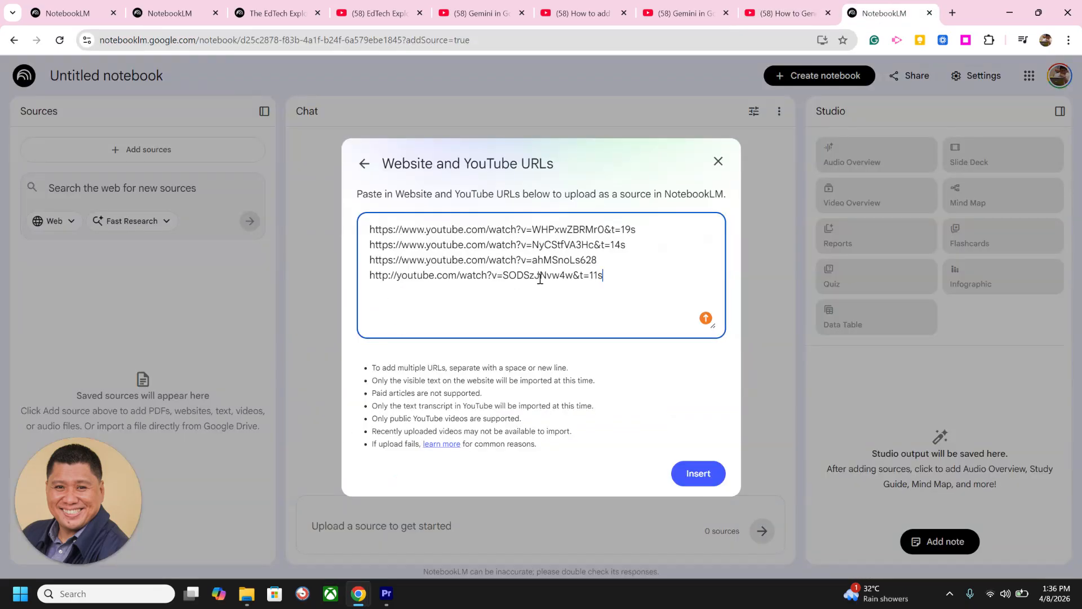
left_click(699, 469)
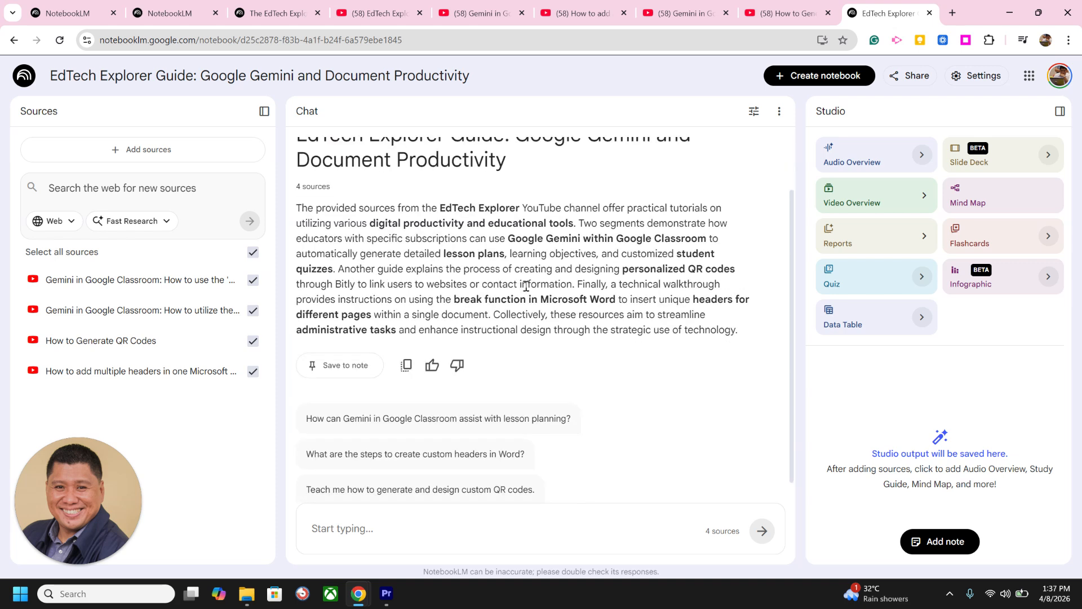
scroll(525, 287, "up", 1)
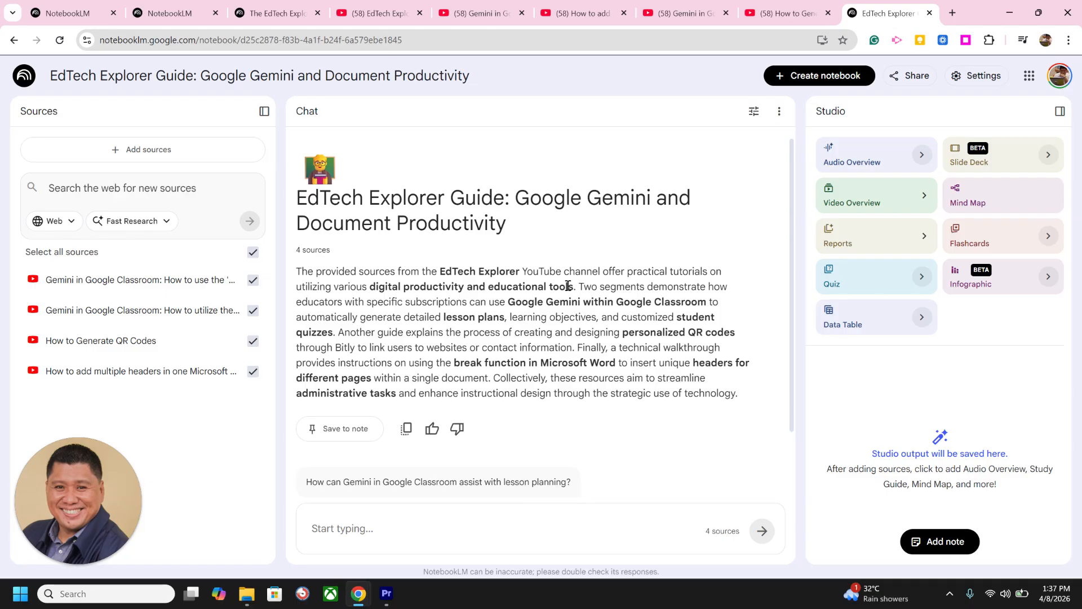
key("ctrl")
left_click(434, 530)
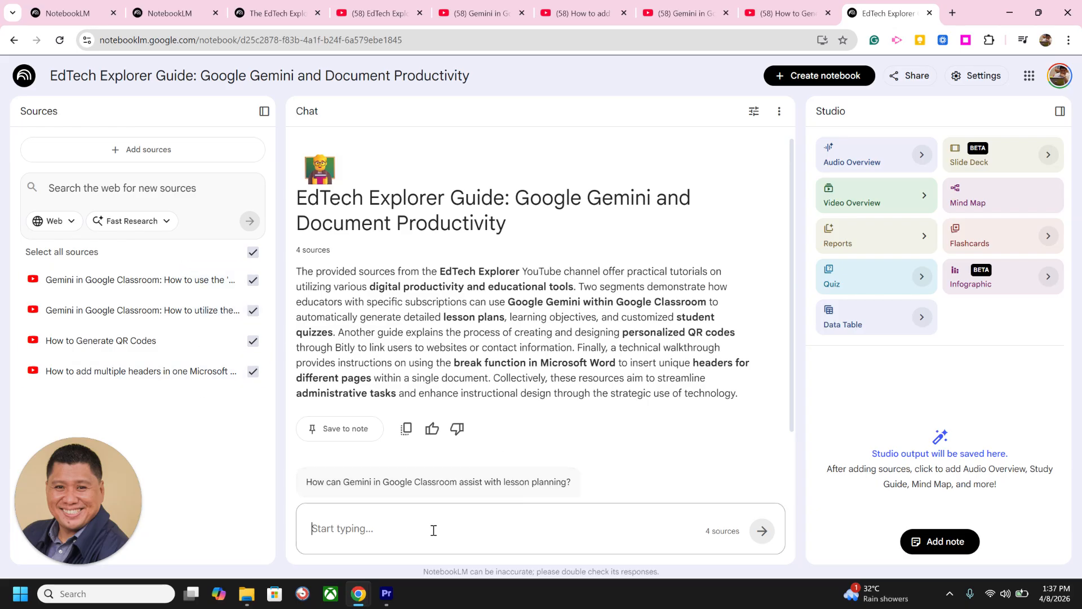
left_click(480, 513)
left_click(179, 338)
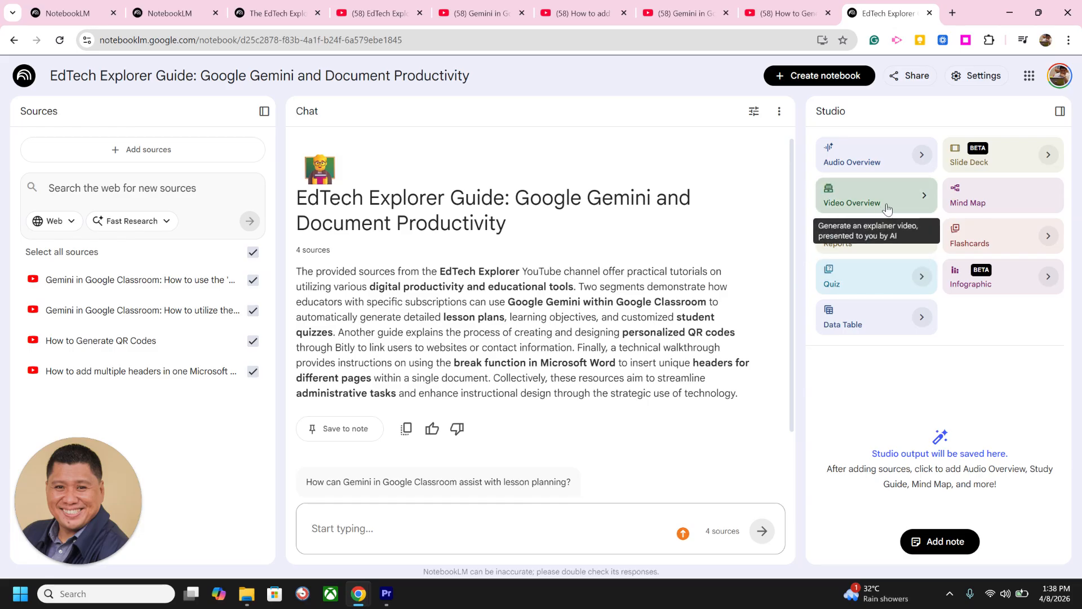
Step: Generate a slide deck from the notebook's four sources
left_click(987, 161)
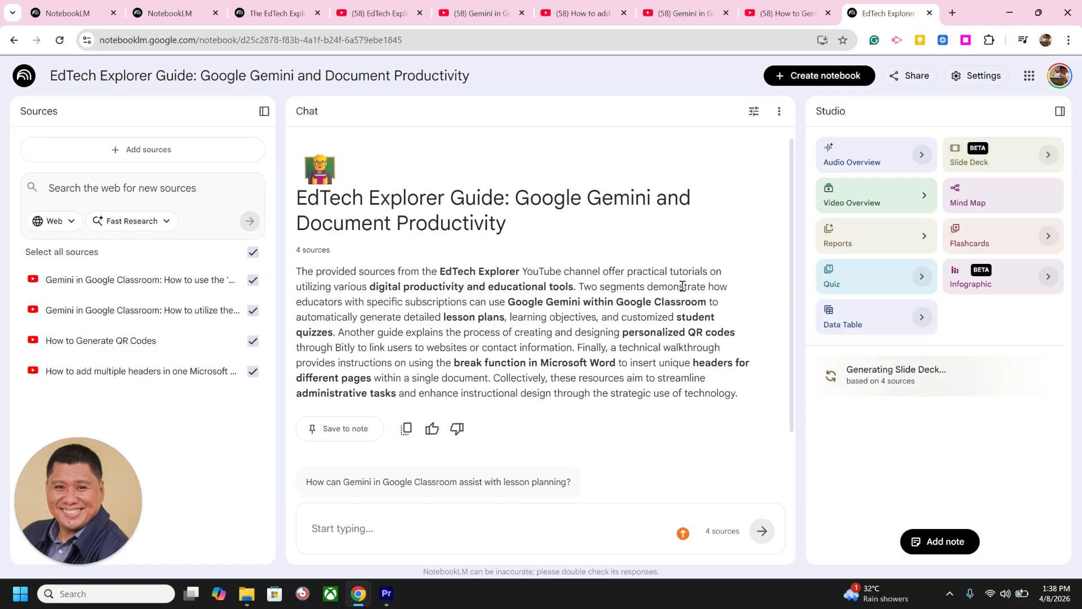
left_click(923, 388)
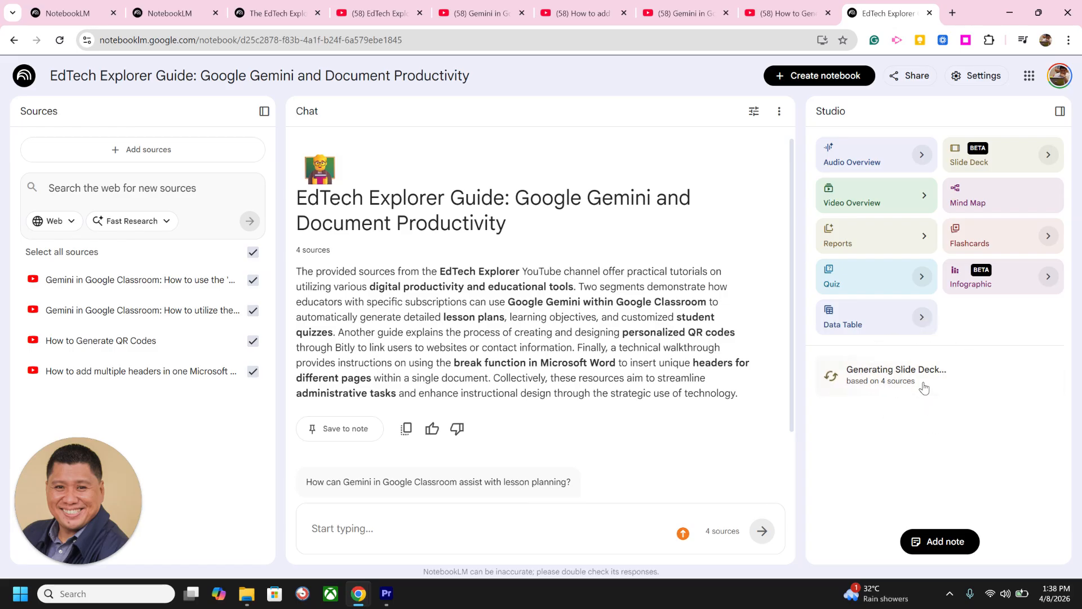
Step: Generate a mind map and an audio overview from the four video sources
left_click(985, 200)
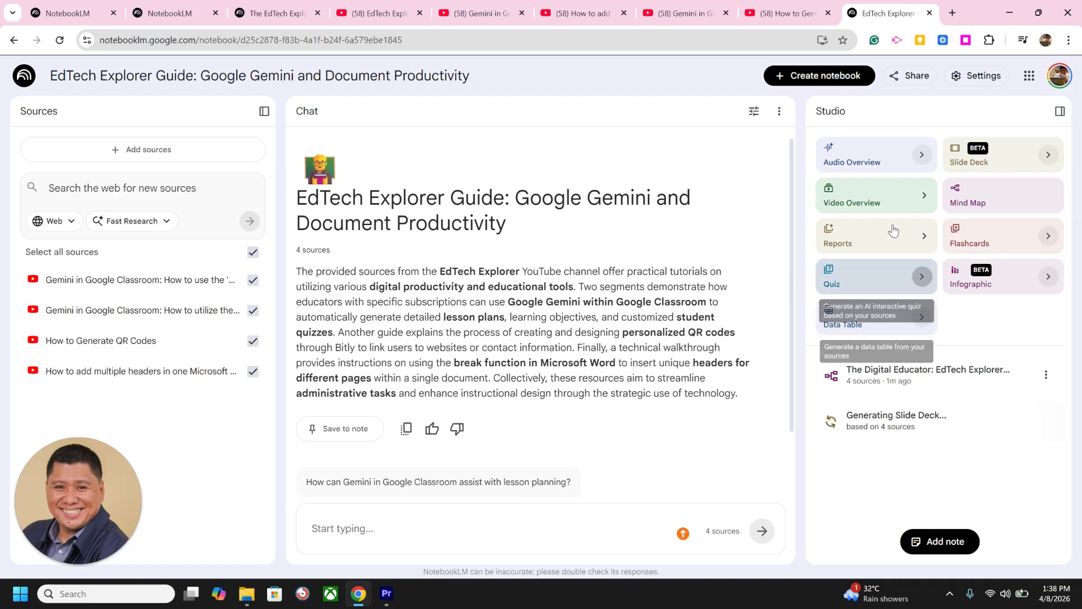
left_click(870, 159)
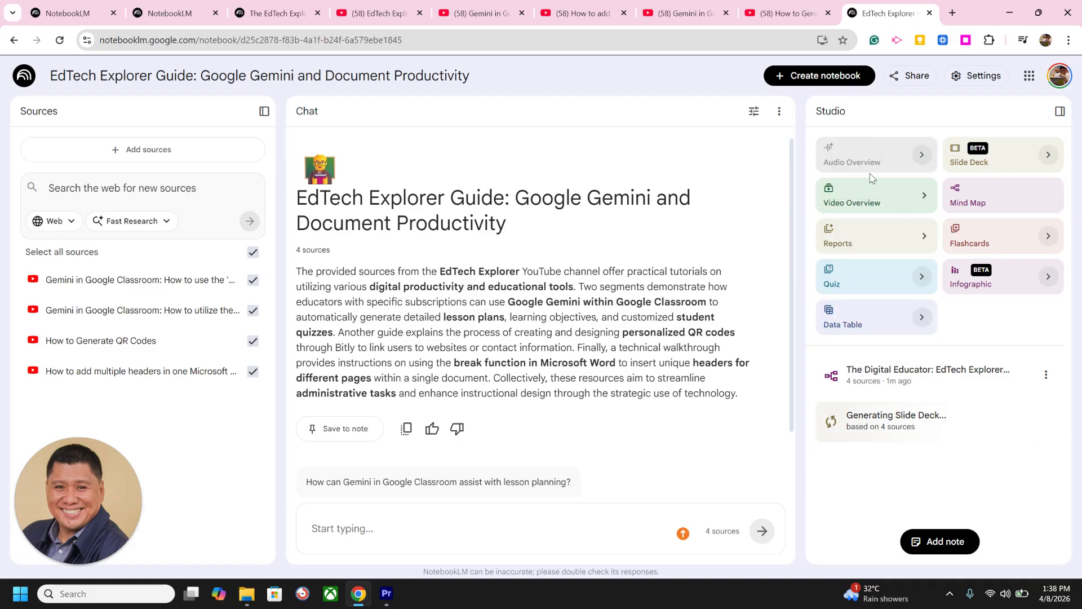
Step: Generate an Explainer video overview in English with the Auto-select visual style from the notebook's four sources
left_click(924, 195)
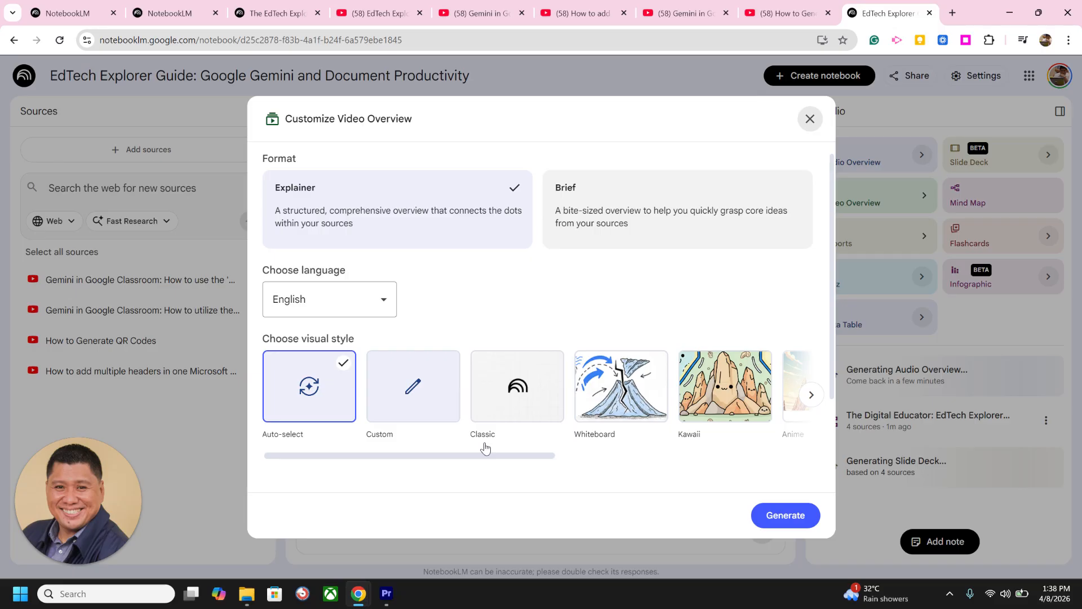
mouse_move(491, 456)
left_mouse_down()
mouse_move(587, 451)
mouse_move(501, 452)
left_mouse_up()
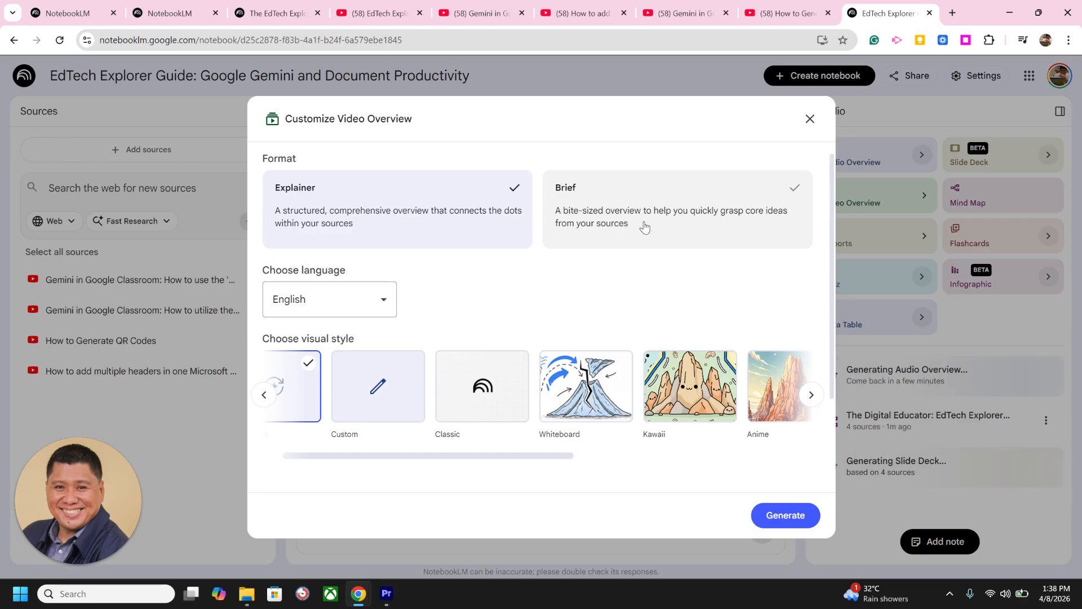
left_click(519, 346)
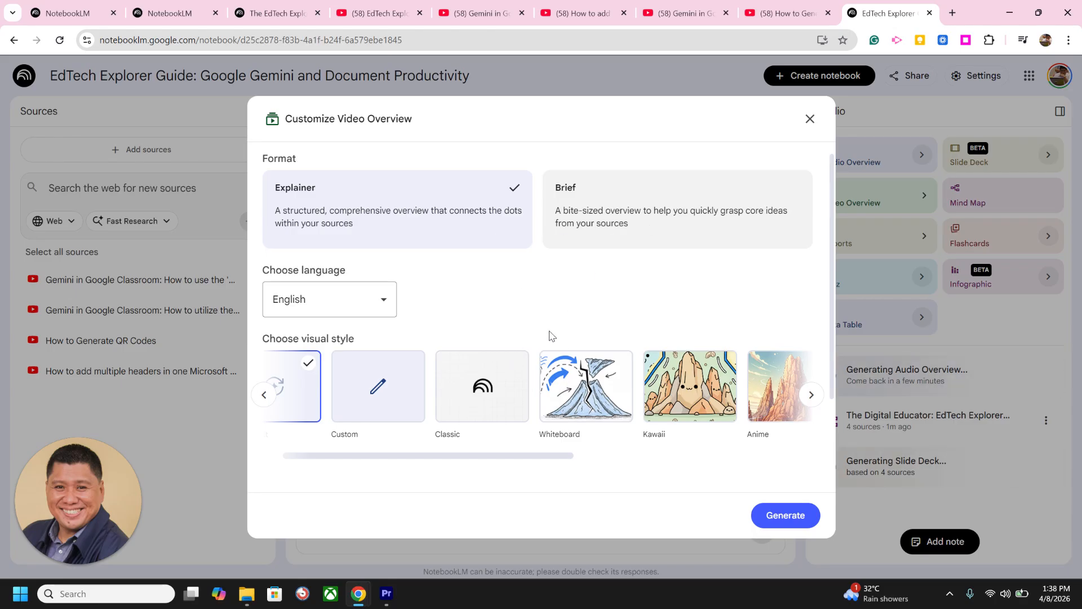
scroll(557, 329, "down", 2)
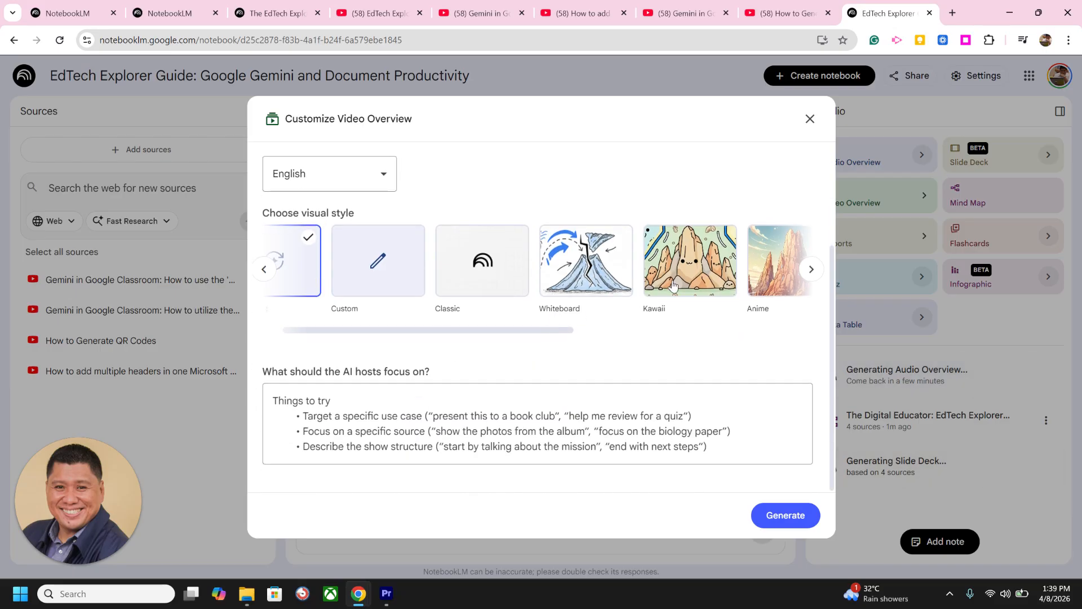
scroll(591, 307, "up", 2)
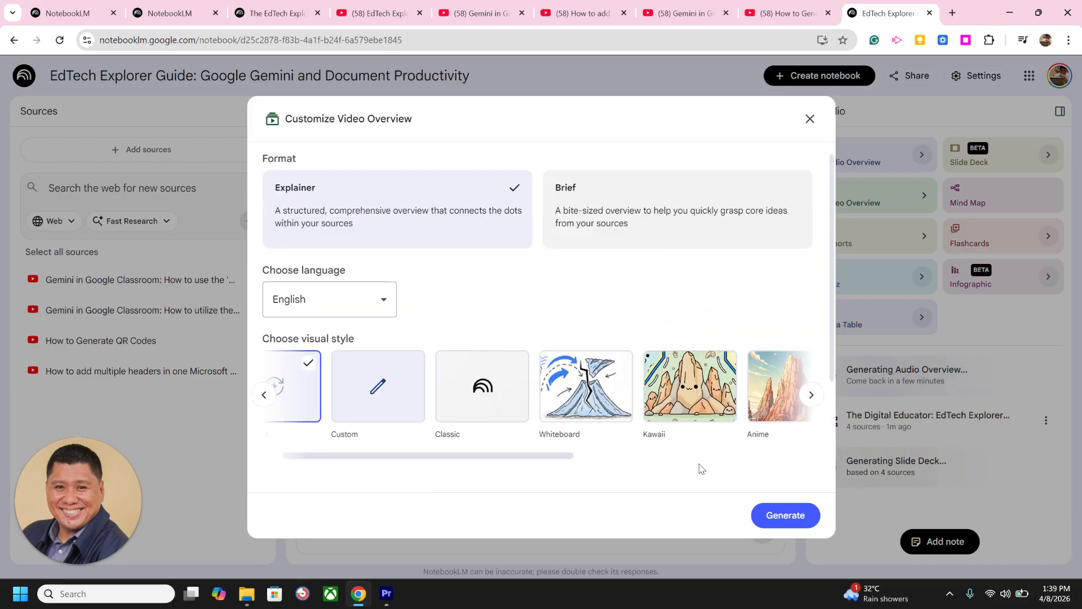
left_click(786, 516)
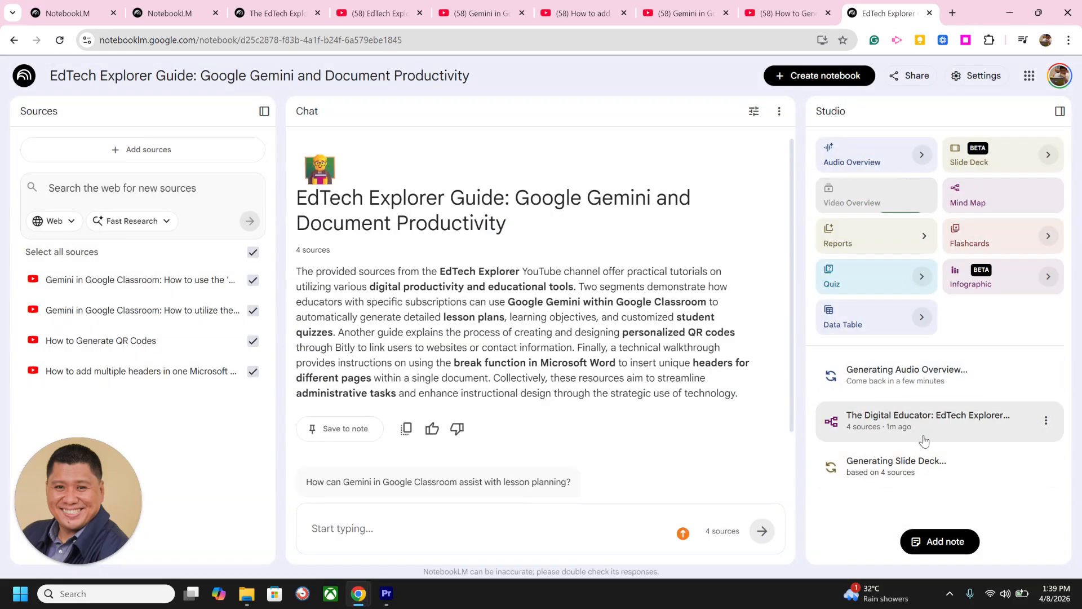
Step: Generate flashcards and a quiz from the four video sources
key("ctrl")
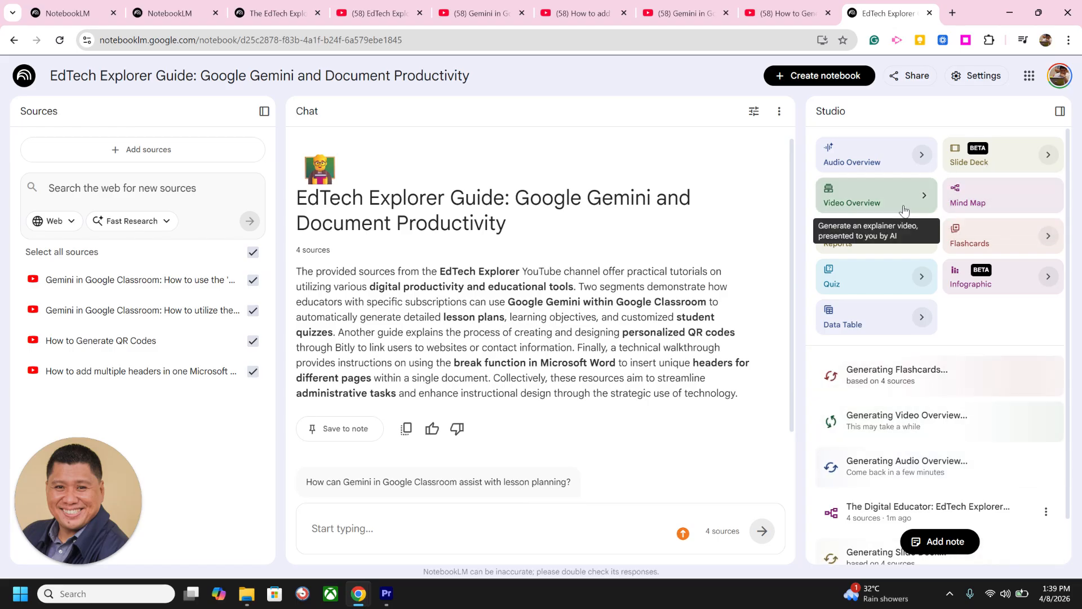
left_click(836, 293)
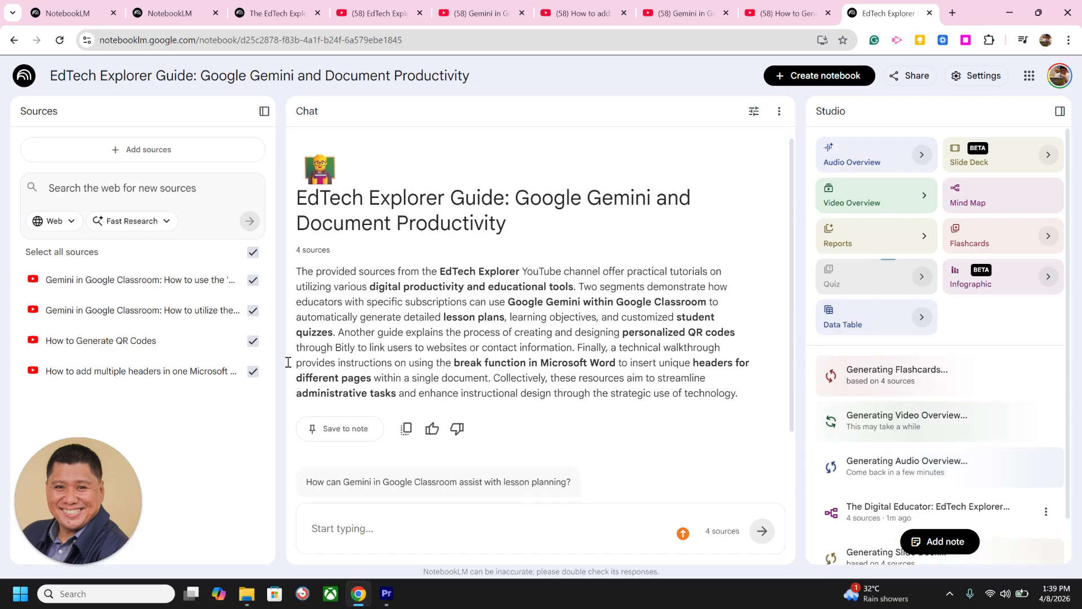
key("ctrl")
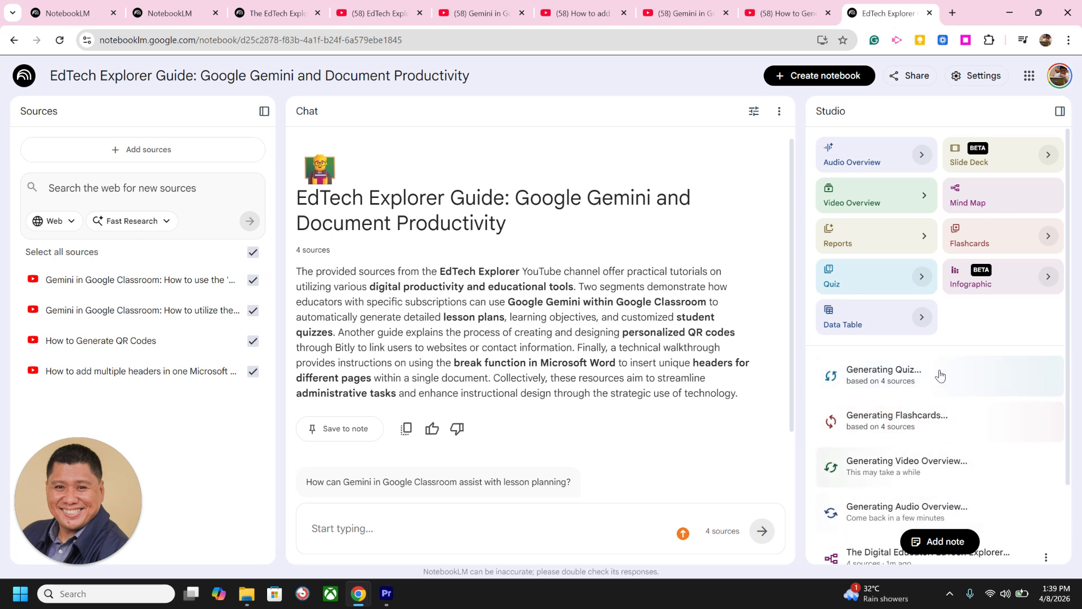
Step: Open the generated mind map and have the chat discuss its Gemini in Google Classroom topic
scroll(940, 372, "down", 2)
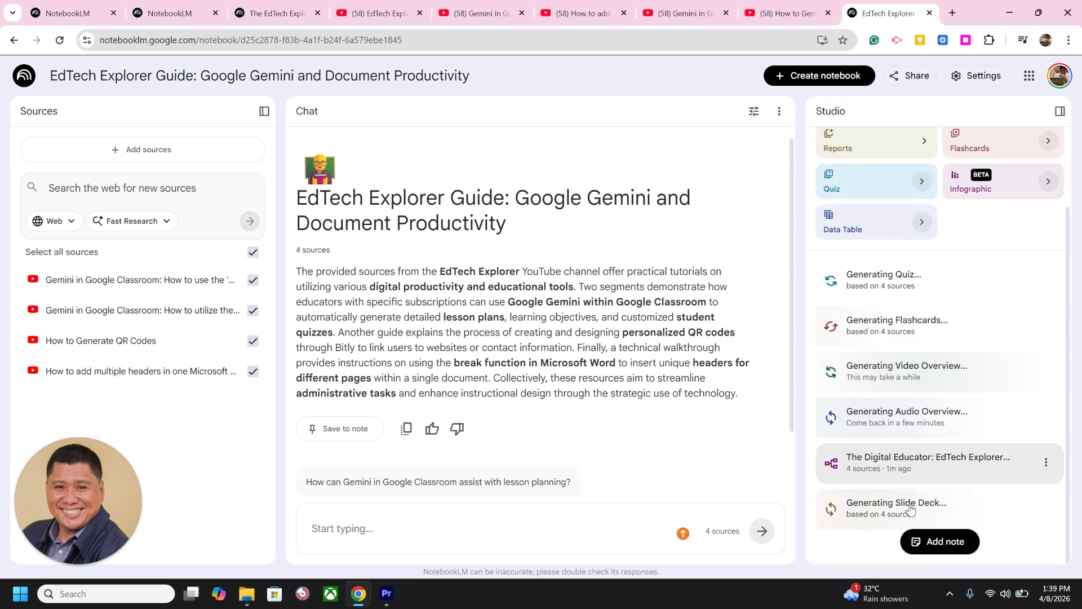
left_click(892, 465)
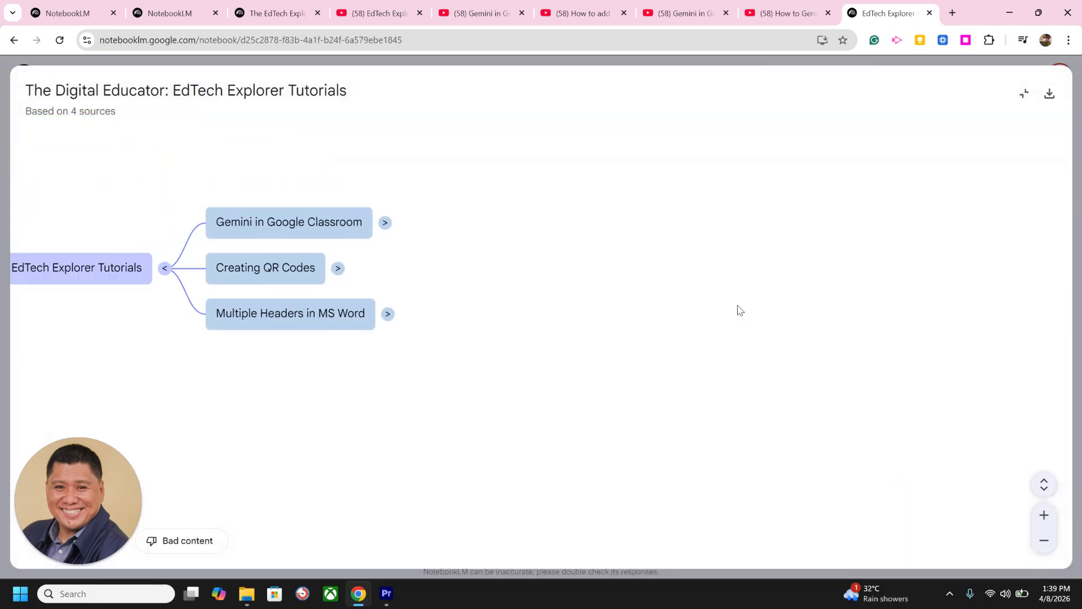
left_click_drag(331, 398, 446, 395)
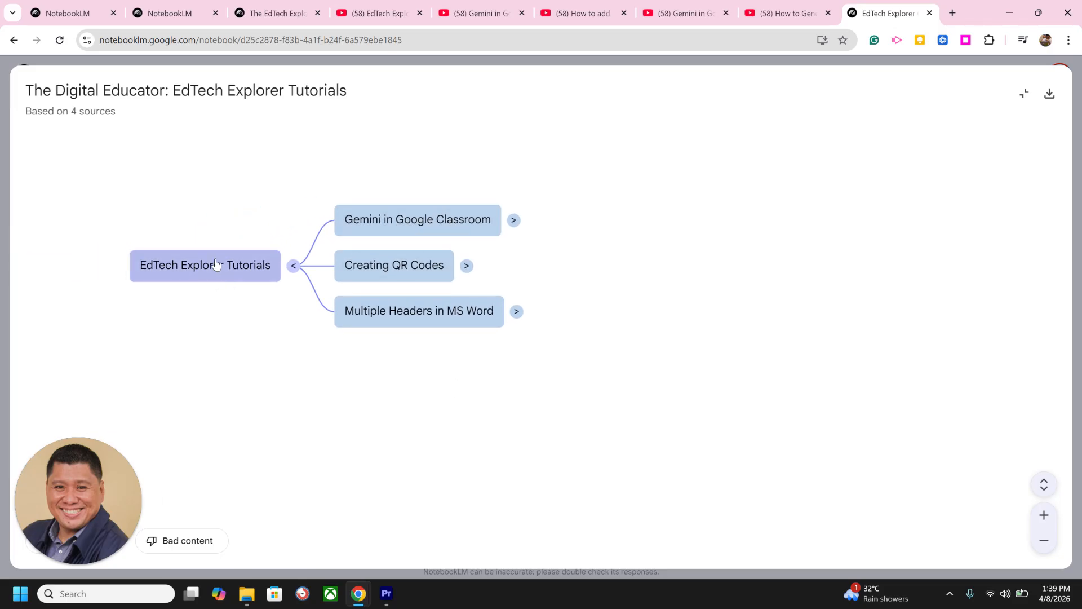
left_click(205, 287)
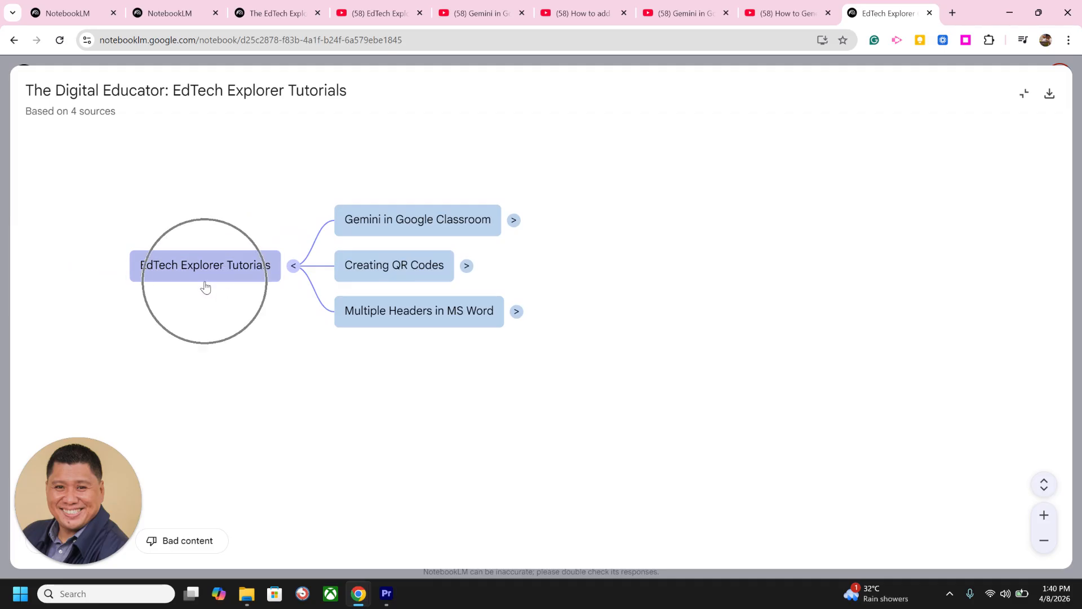
left_click(449, 223)
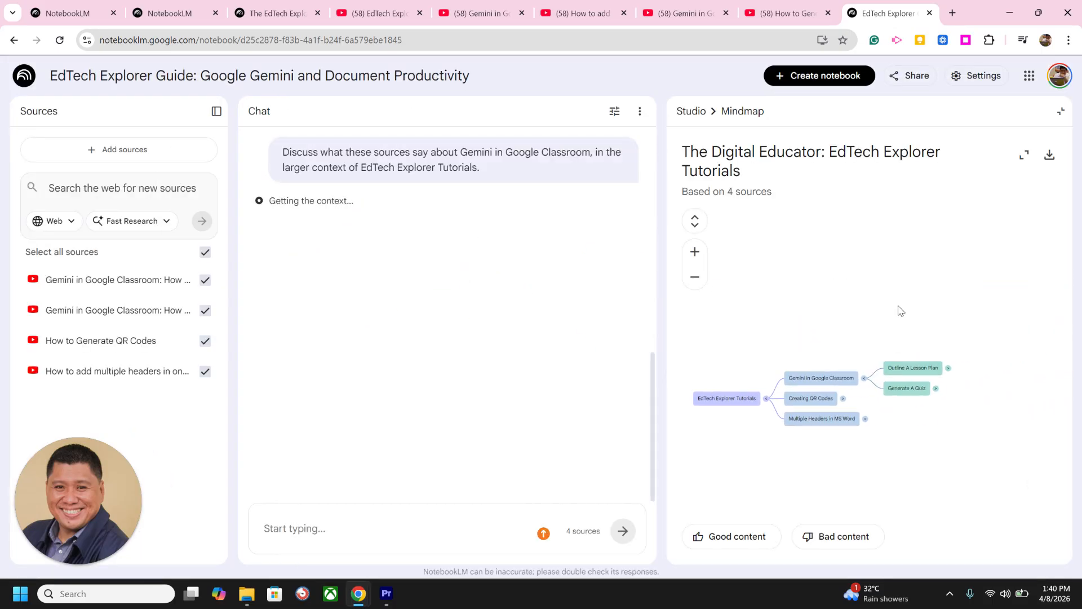
Step: Expand the mind map's Outline A Lesson Plan branch and read the chat answer about Gemini in Google Classroom
left_click(924, 369)
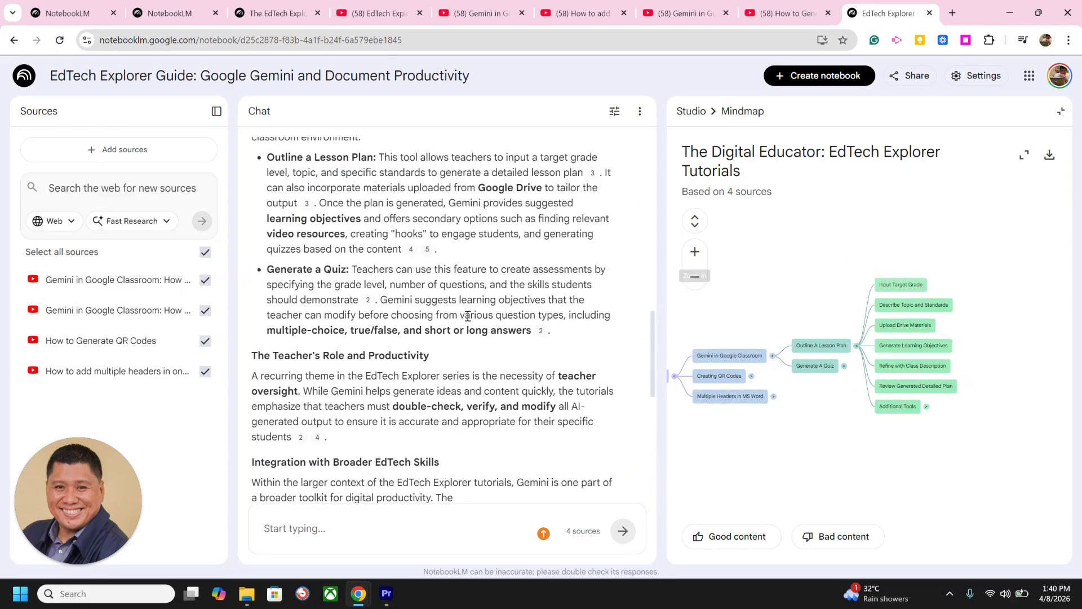
scroll(491, 273, "up", 6)
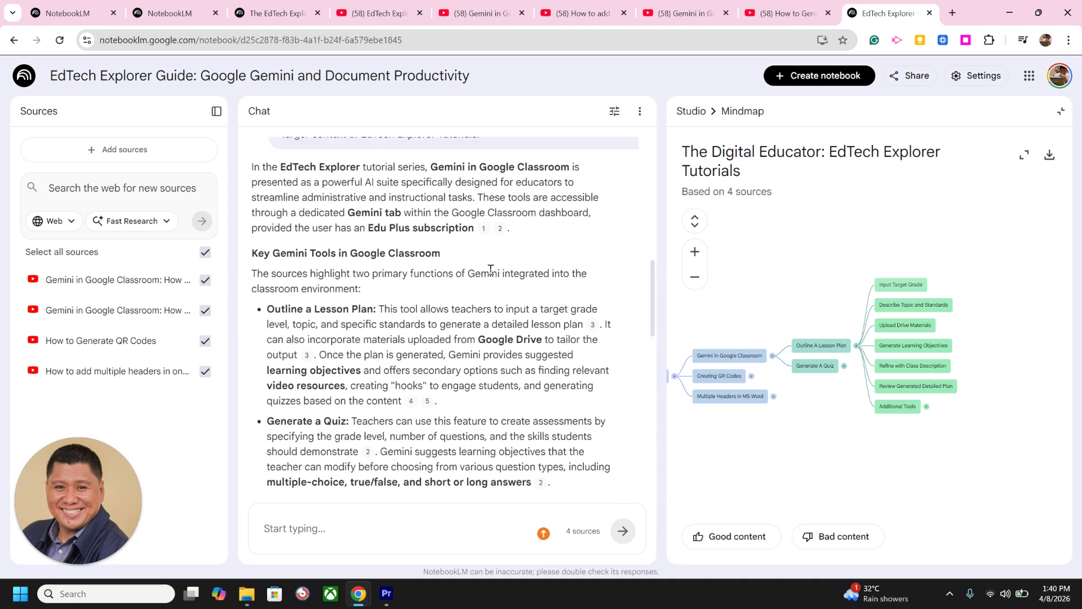
scroll(519, 290, "down", 1)
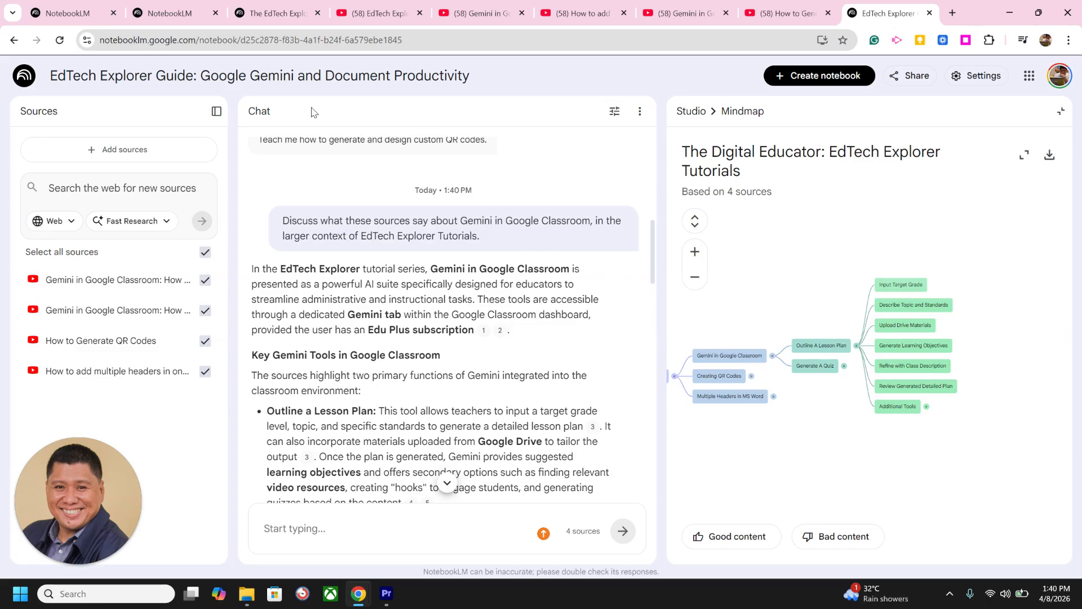
Step: Switch to The EdTech Explorer notebook and look through its previously generated studio outputs
left_click(276, 14)
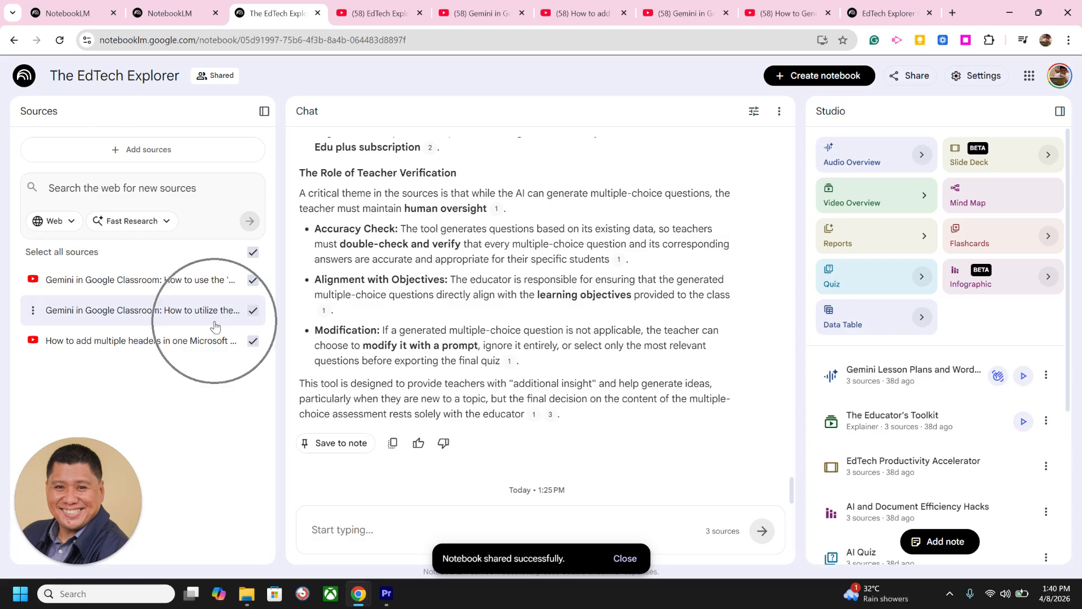
scroll(952, 337, "down", 1)
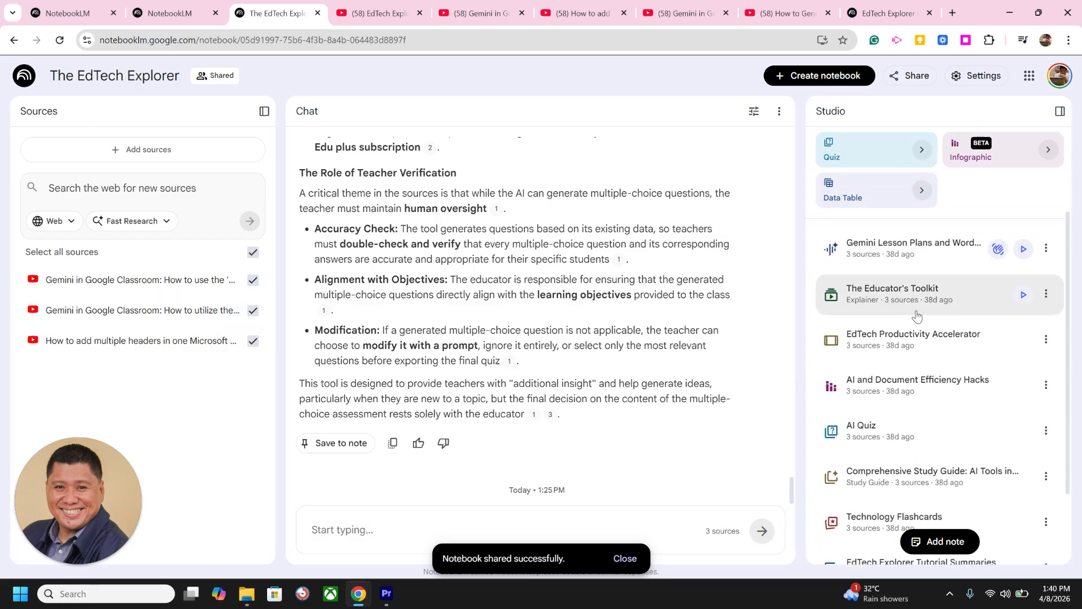
scroll(924, 282, "down", 1)
scroll(920, 241, "up", 1)
scroll(927, 296, "down", 1)
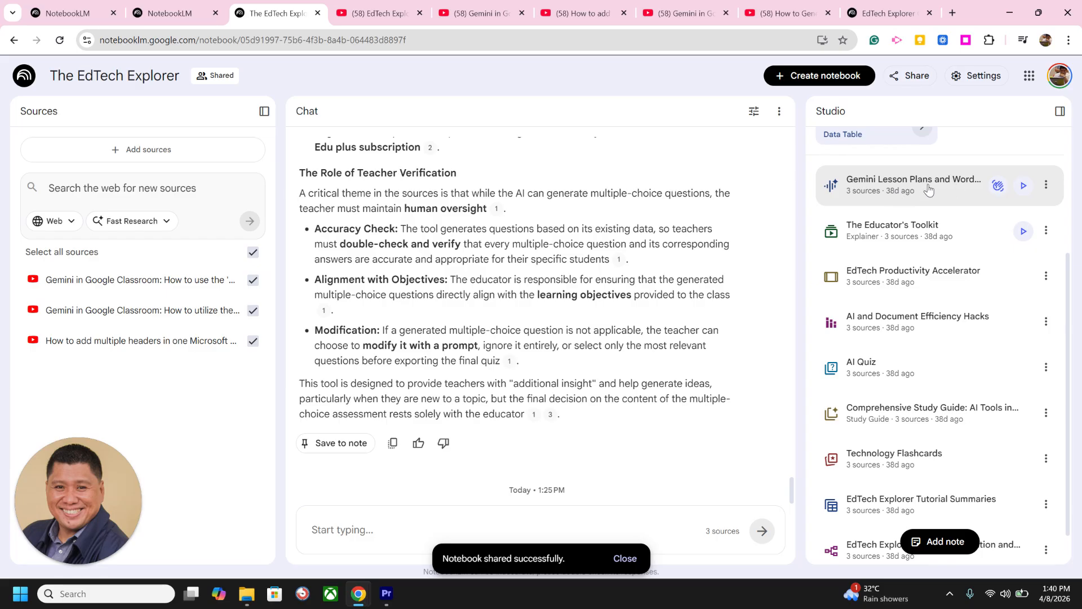
Step: Open the Gemini Lesson Plans and Word Header Hacks audio overview in interactive mode, listen to parts of it and pause it
left_click(998, 187)
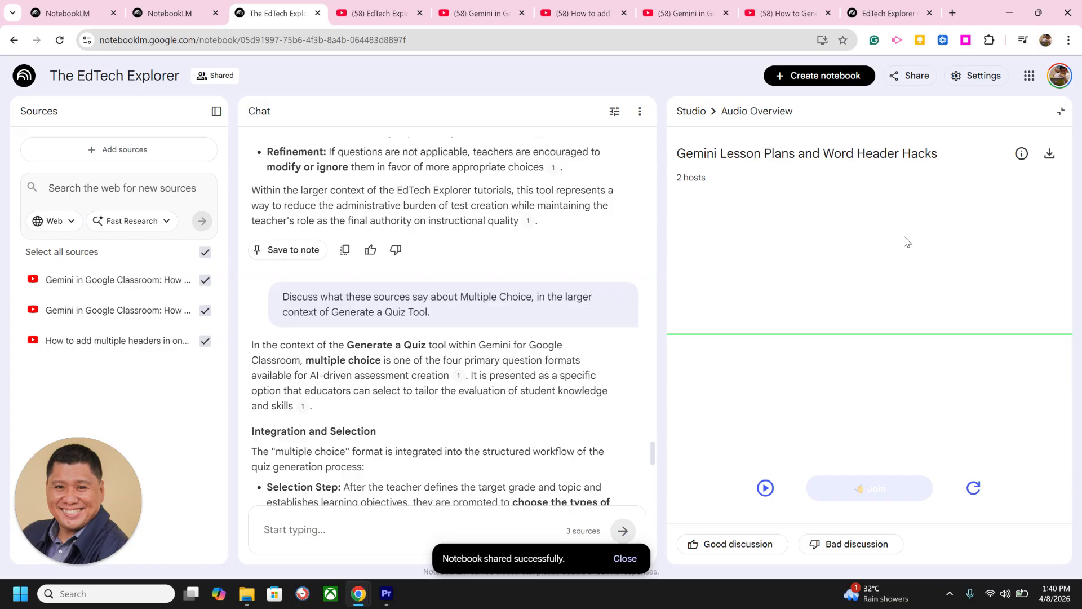
left_click(765, 488)
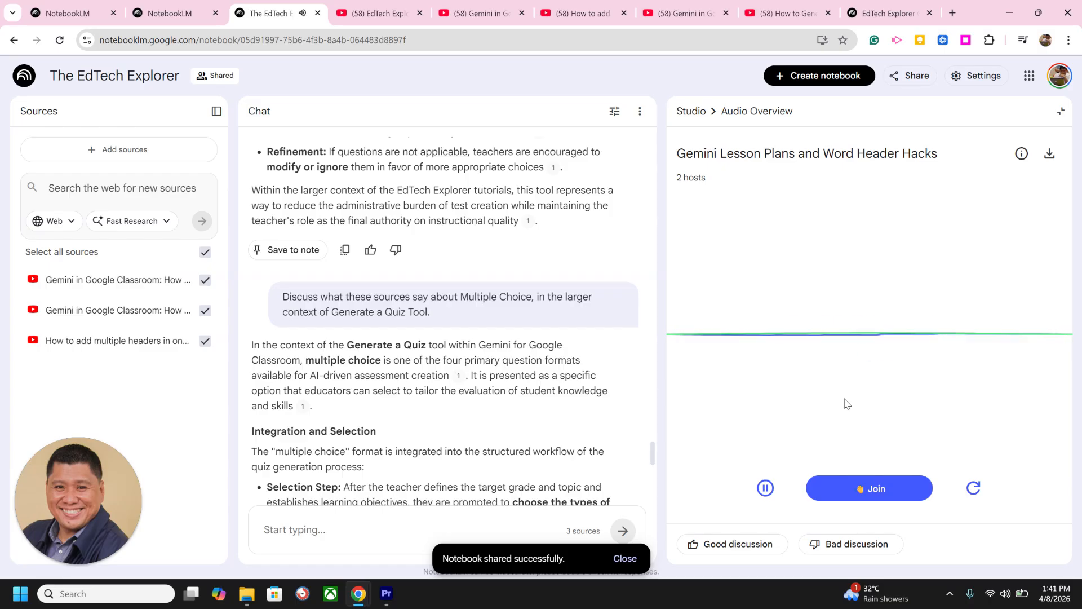
left_click(765, 488)
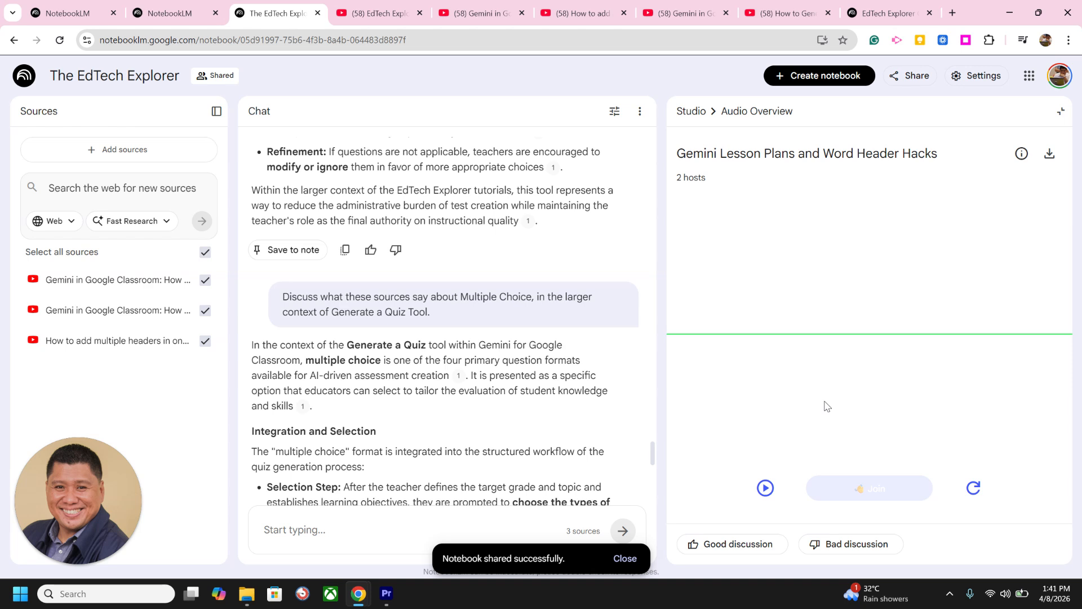
left_click(765, 486)
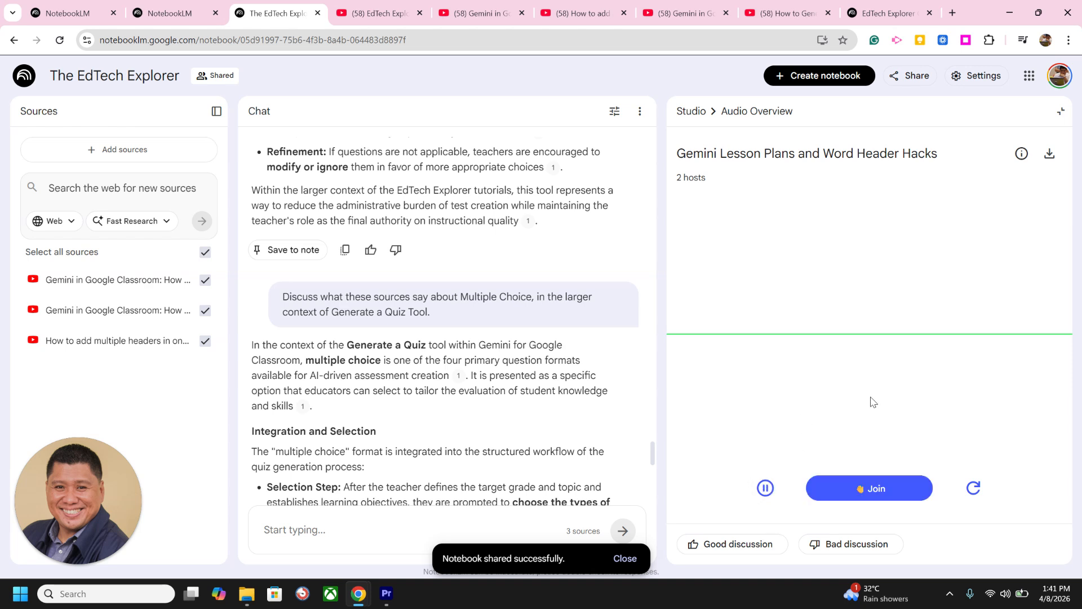
left_click(764, 486)
left_click(880, 496)
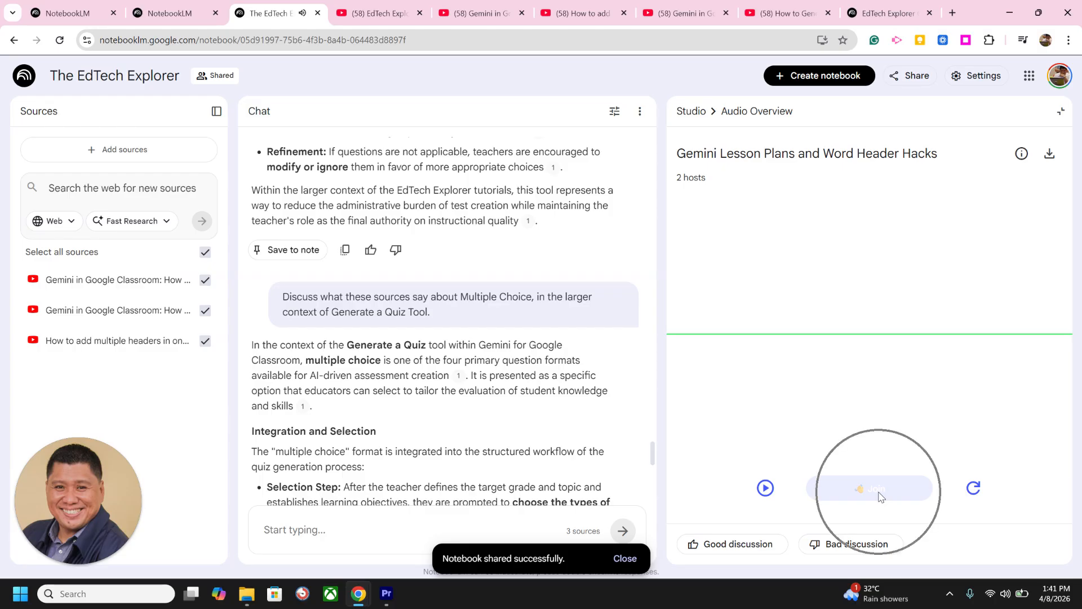
left_click(765, 488)
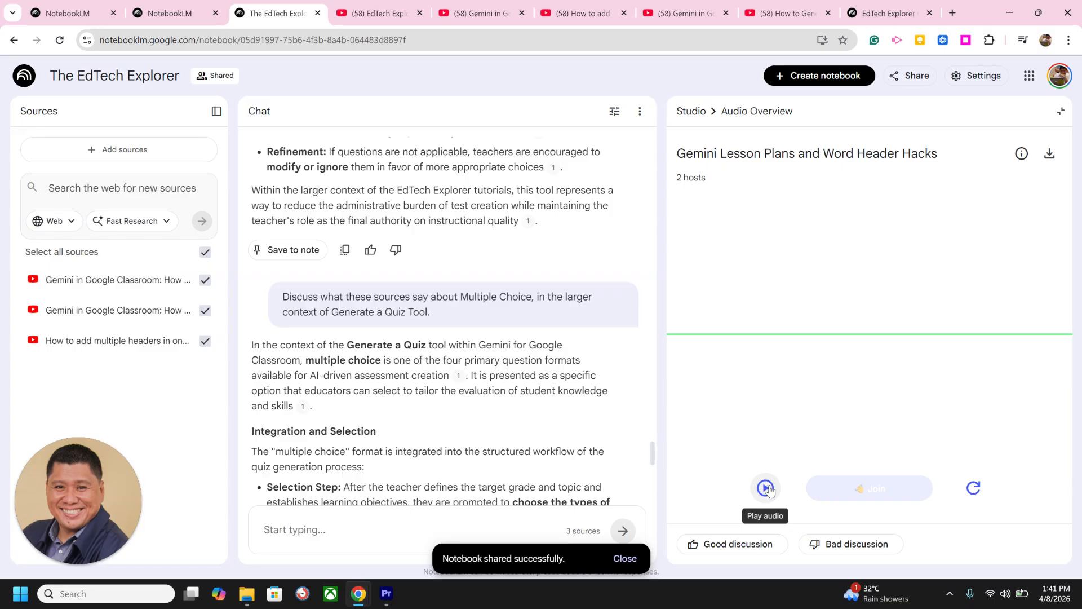
left_click(867, 488)
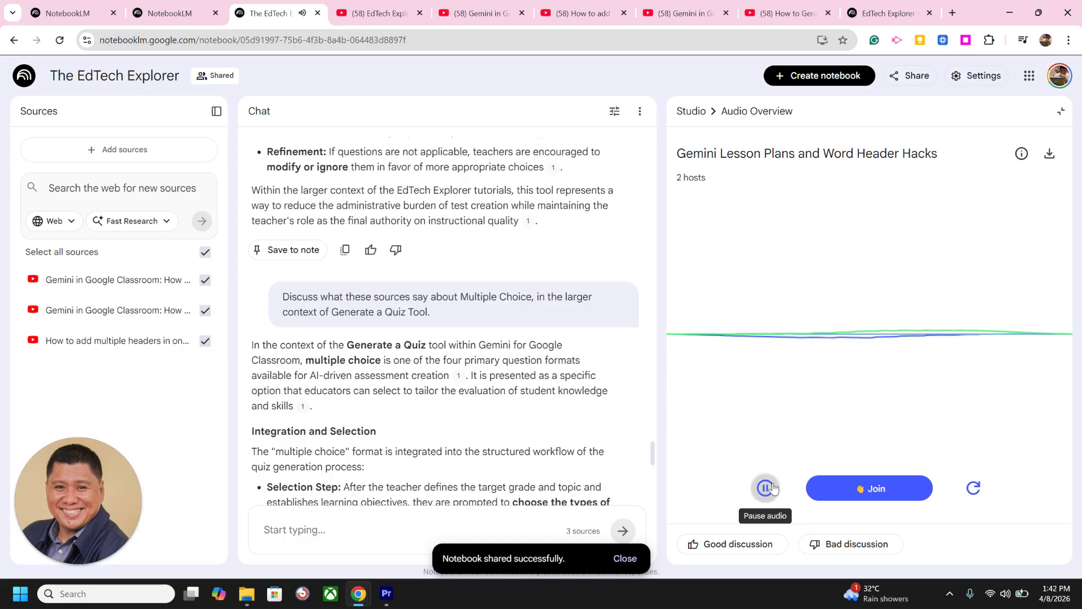
left_click(764, 490)
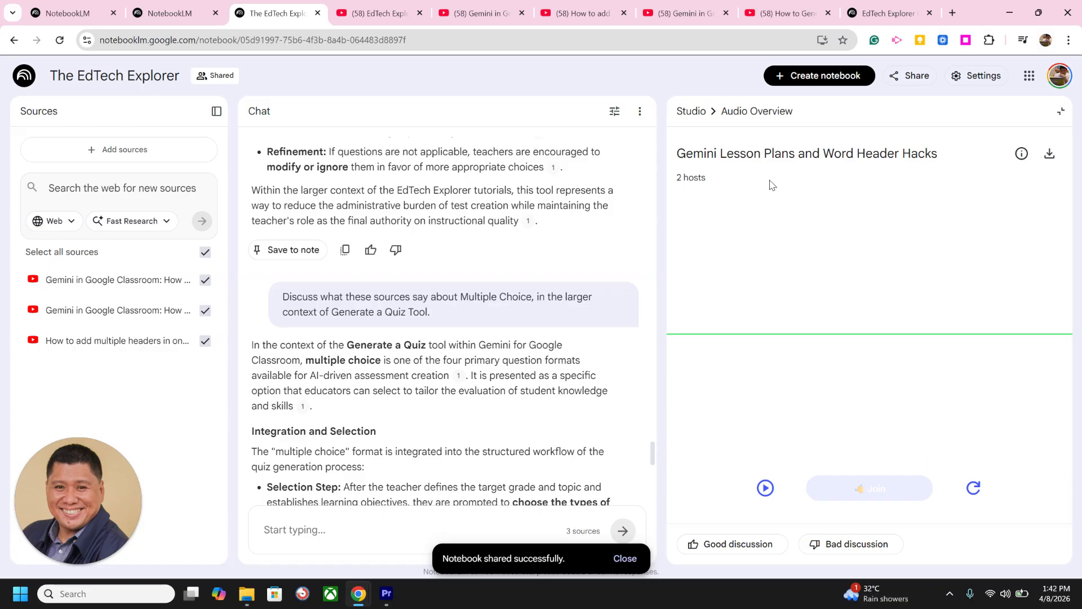
Step: Leave the audio overview and open the EdTech Productivity Accelerator slide deck from the studio outputs
left_click(686, 112)
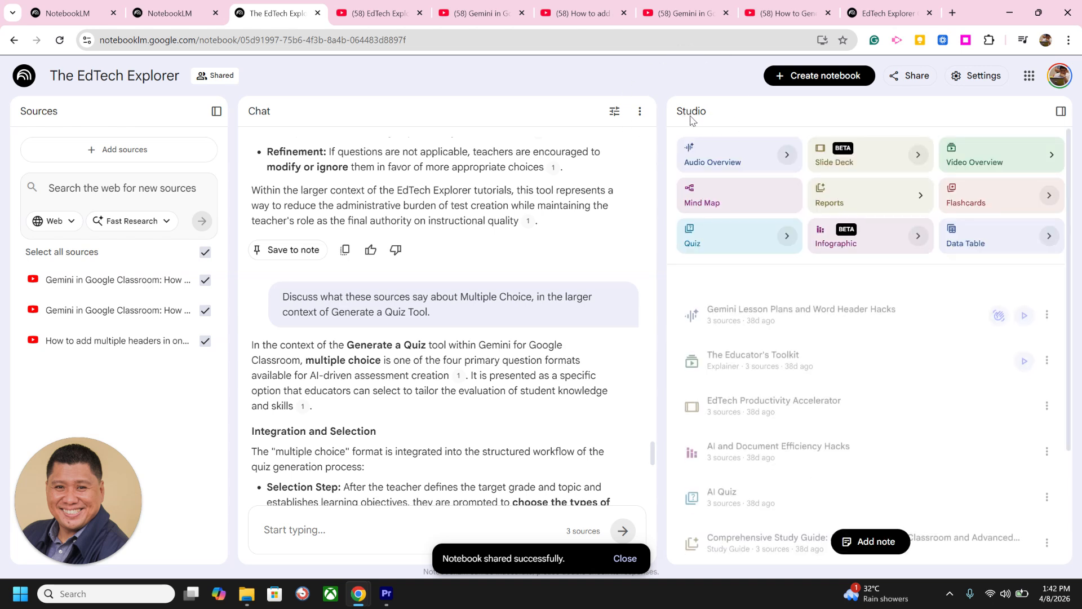
scroll(904, 289, "down", 2)
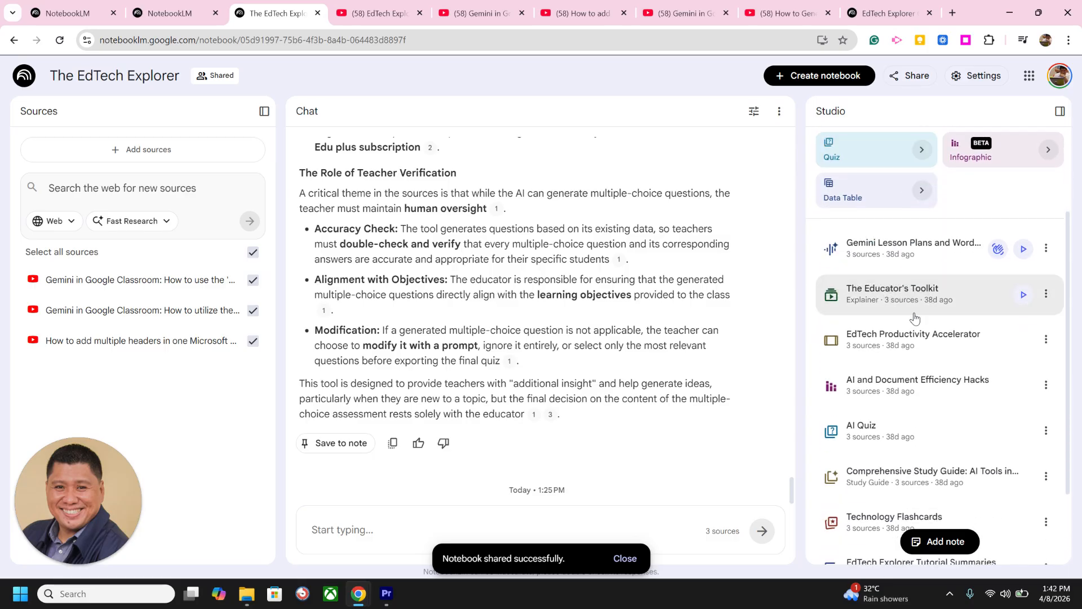
scroll(925, 377, "down", 2)
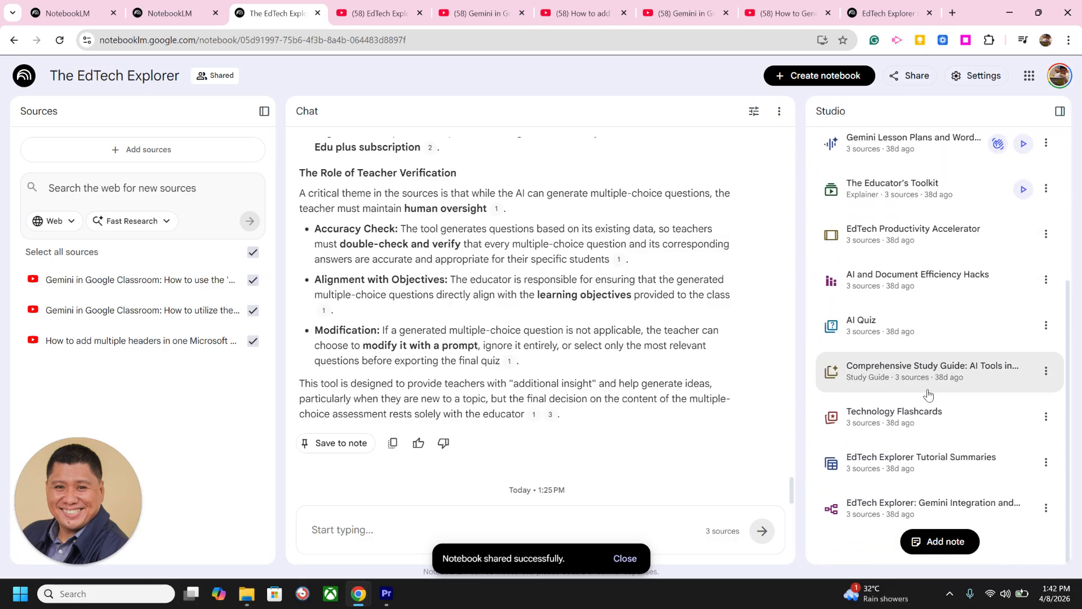
scroll(929, 383, "up", 3)
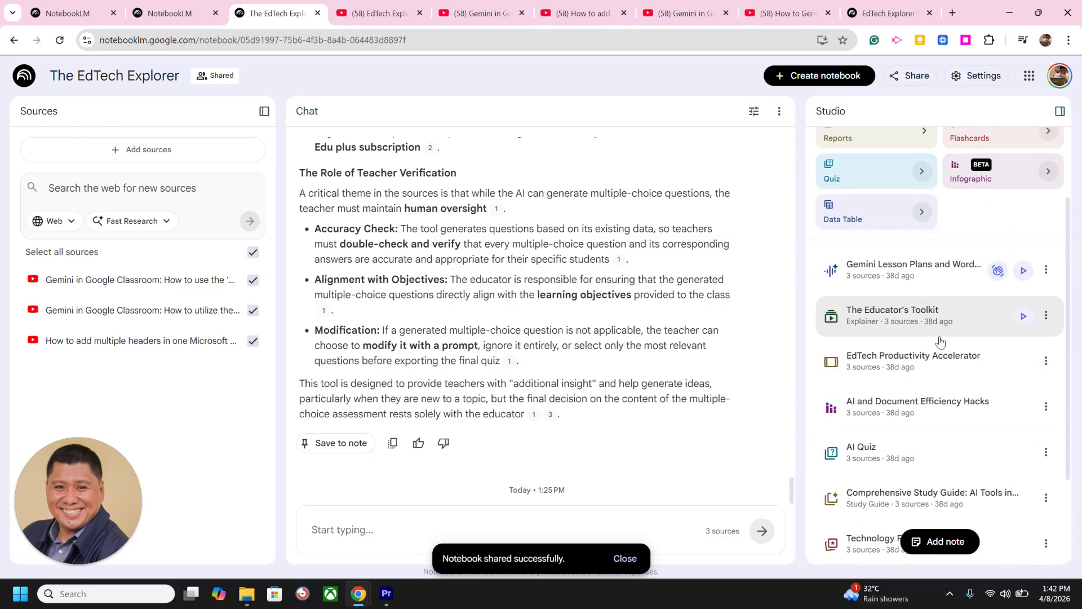
left_click(896, 365)
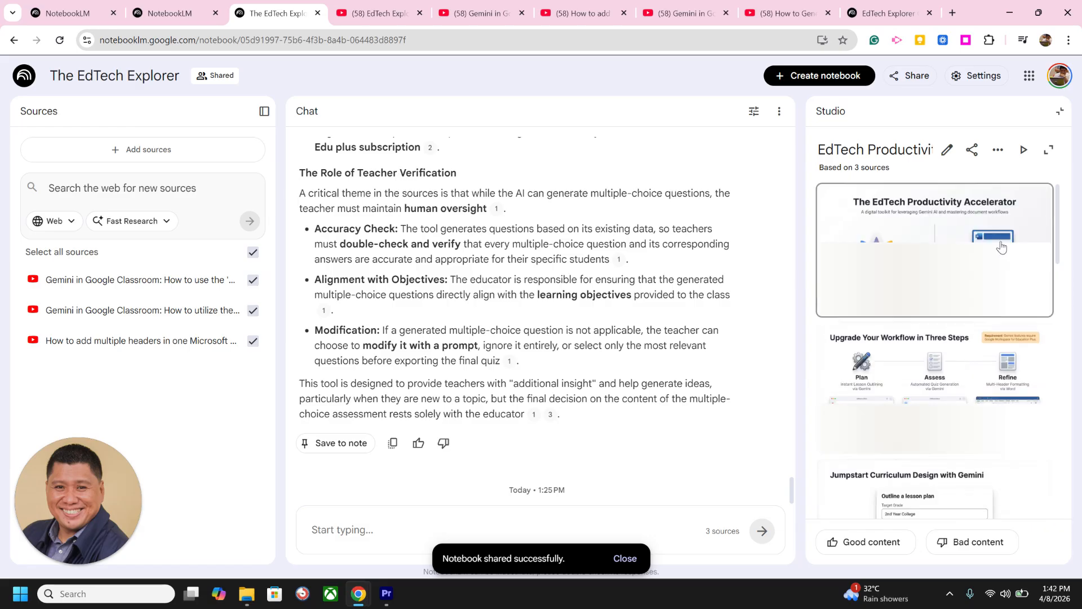
Step: Present the EdTech Productivity Accelerator slide deck through its fourth slide, The Protocol: Trust but Verify, and return to the studio overview
left_click(1026, 148)
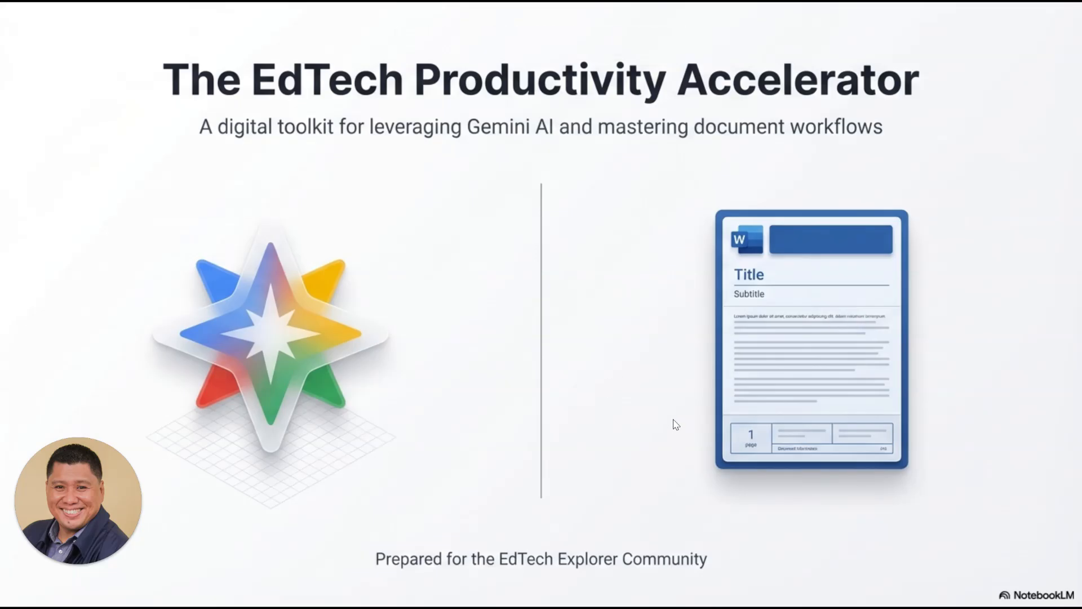
key("Right")
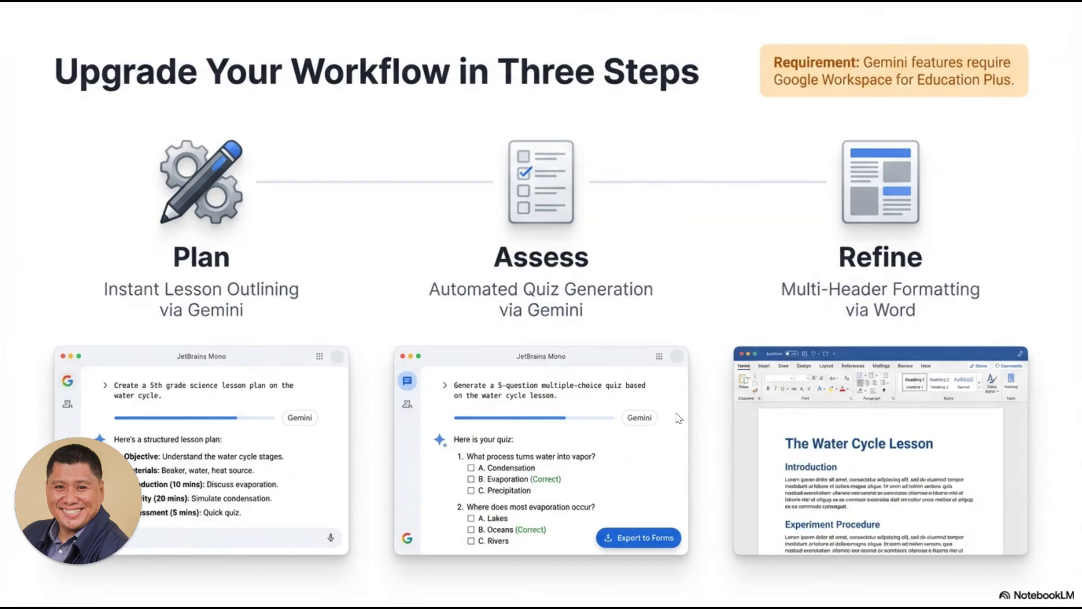
key("Right")
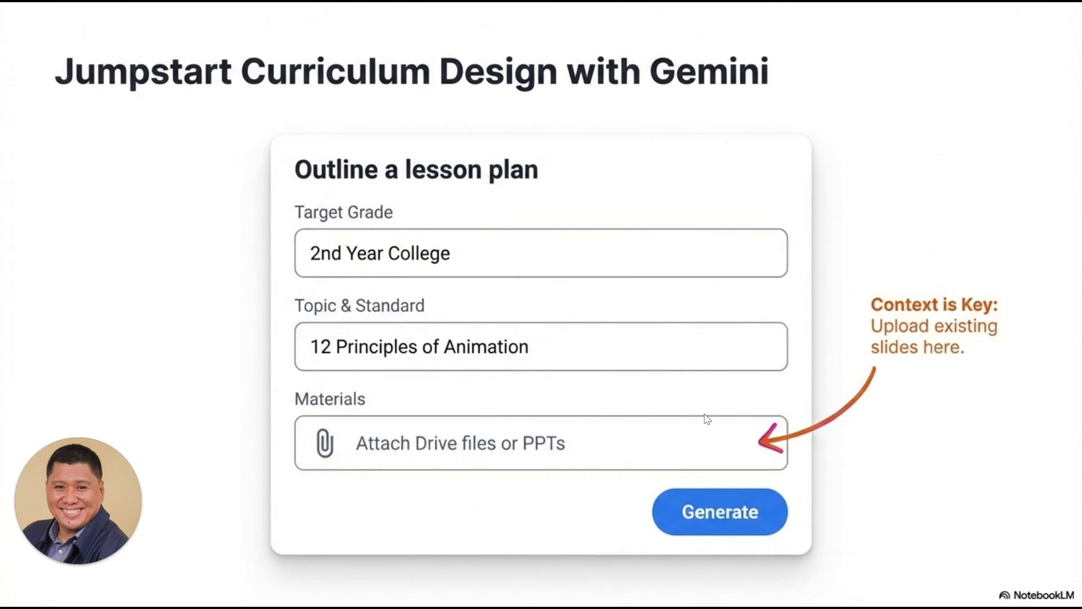
key("Right")
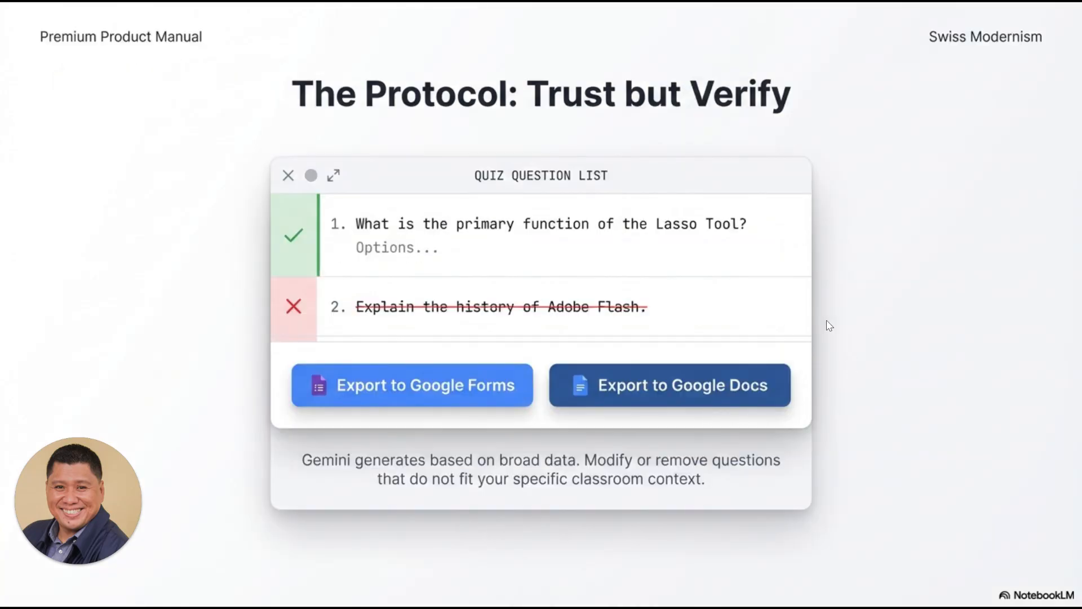
key("Escape")
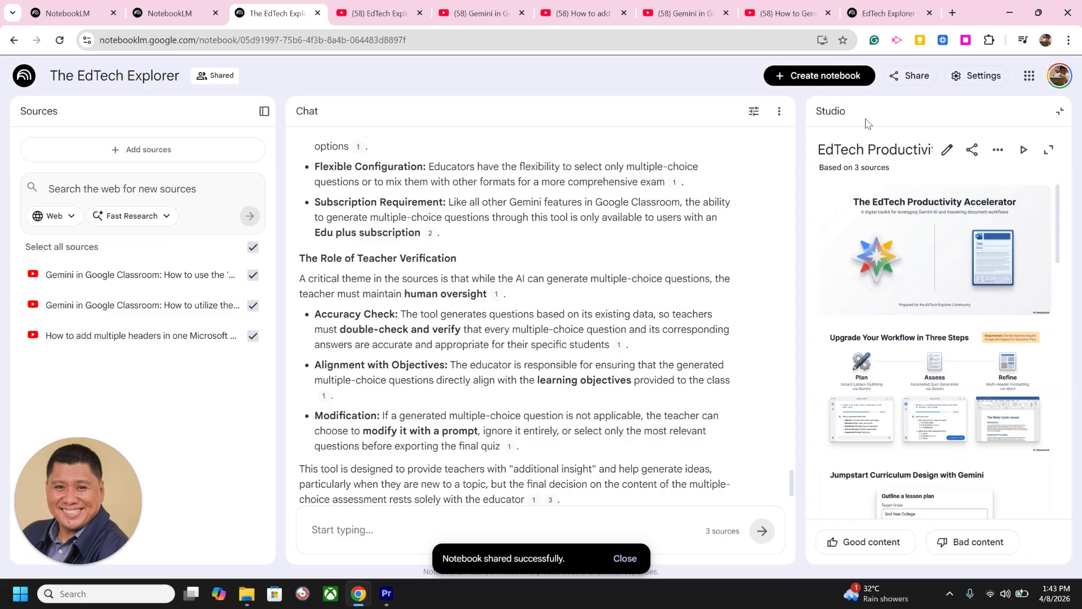
left_click(826, 115)
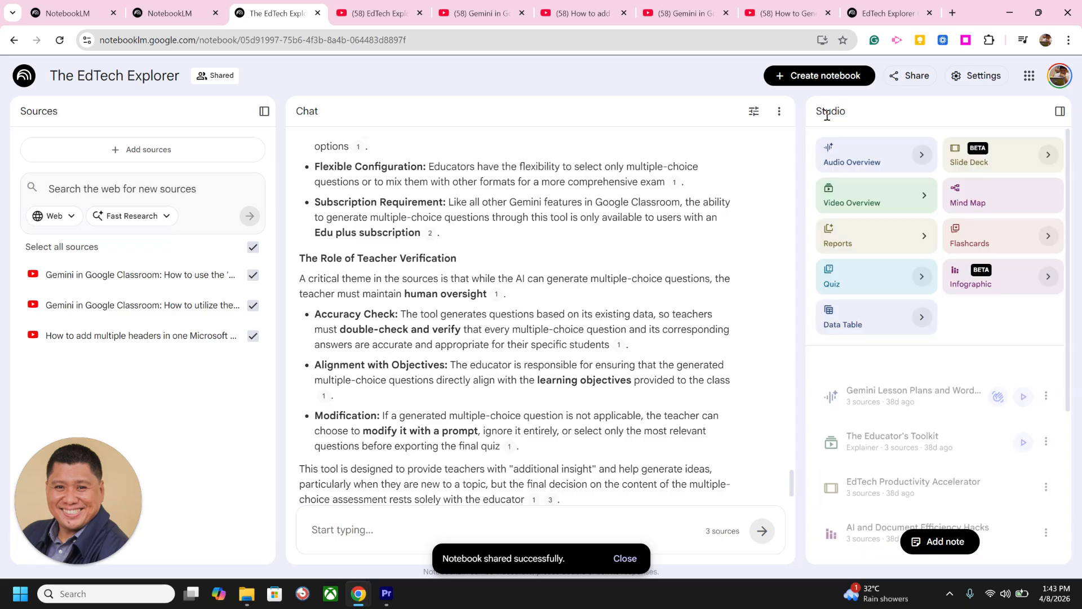
Step: Open The Educator's Toolkit video overview, play its opening seconds, pause it and return to the studio overview
scroll(961, 338, "down", 1)
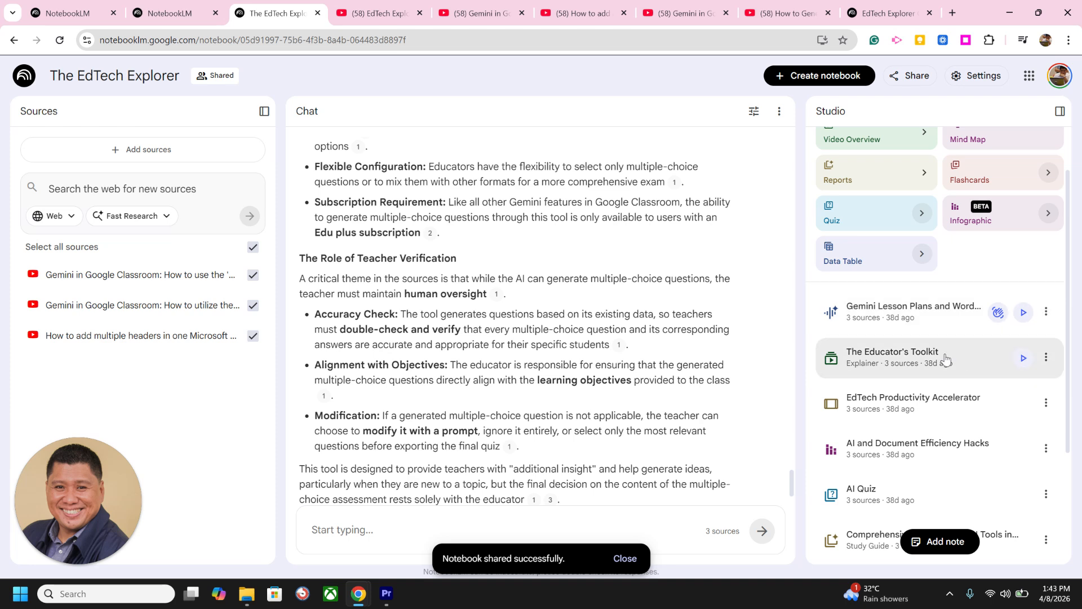
left_click(1022, 361)
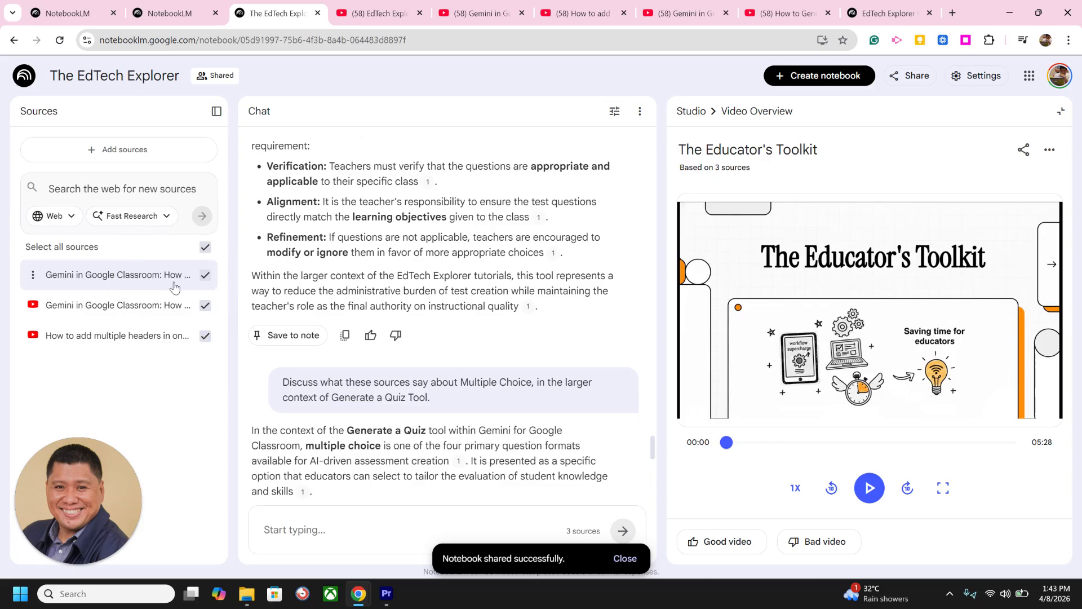
left_click(871, 488)
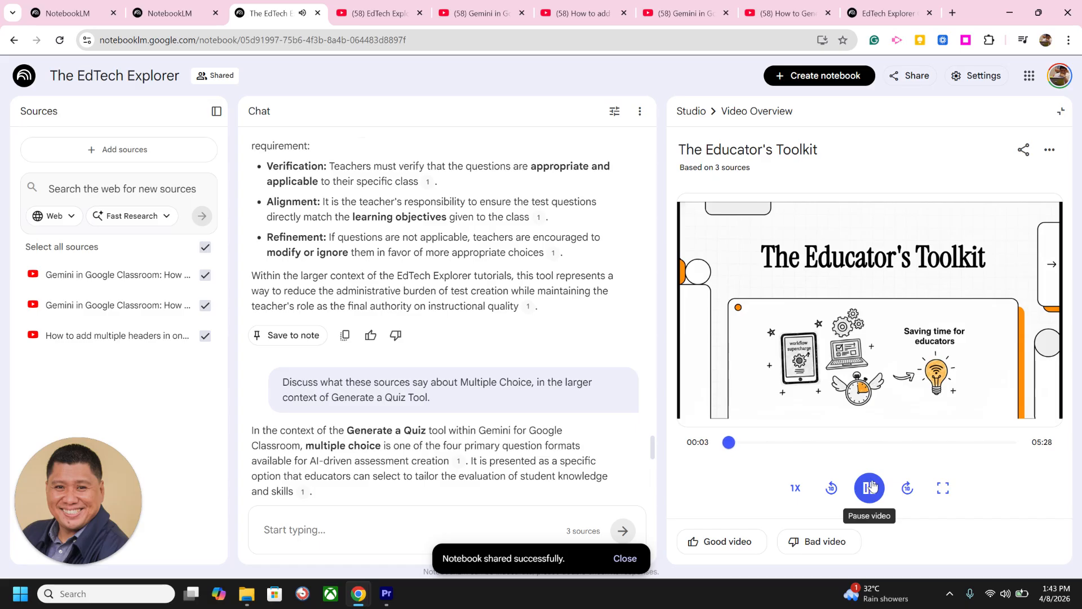
left_click(870, 486)
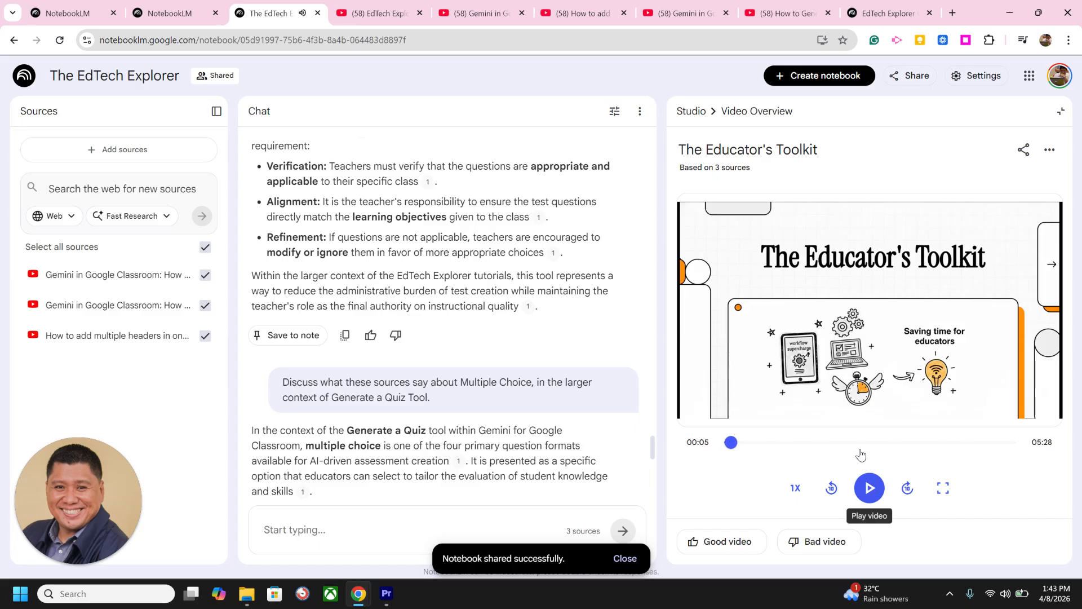
left_click(691, 111)
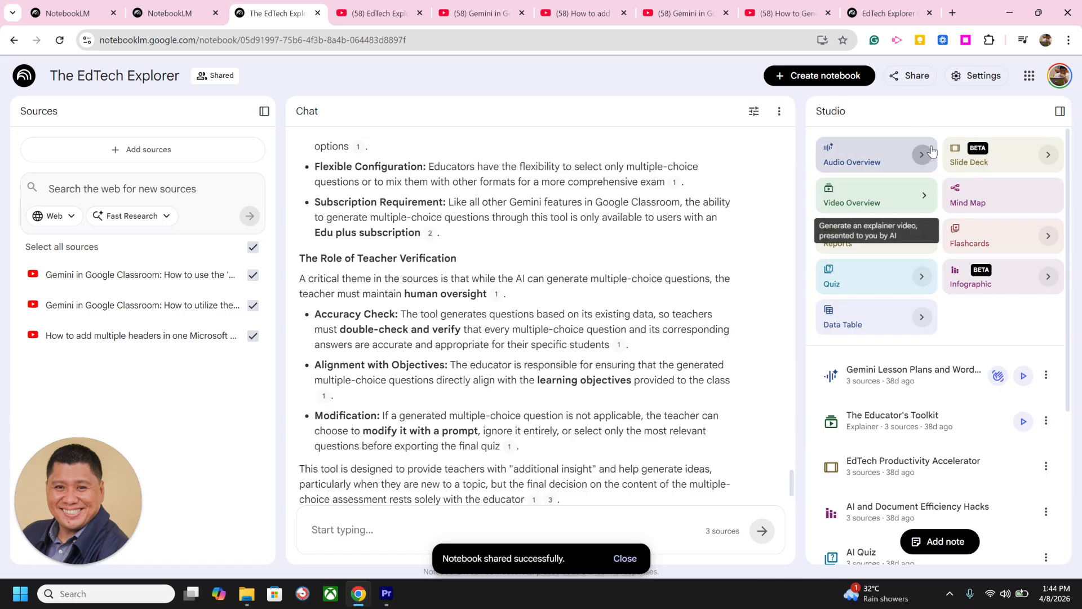
Step: Review the notebook's sharing settings and its access options, and close them without changing anything
left_click(919, 76)
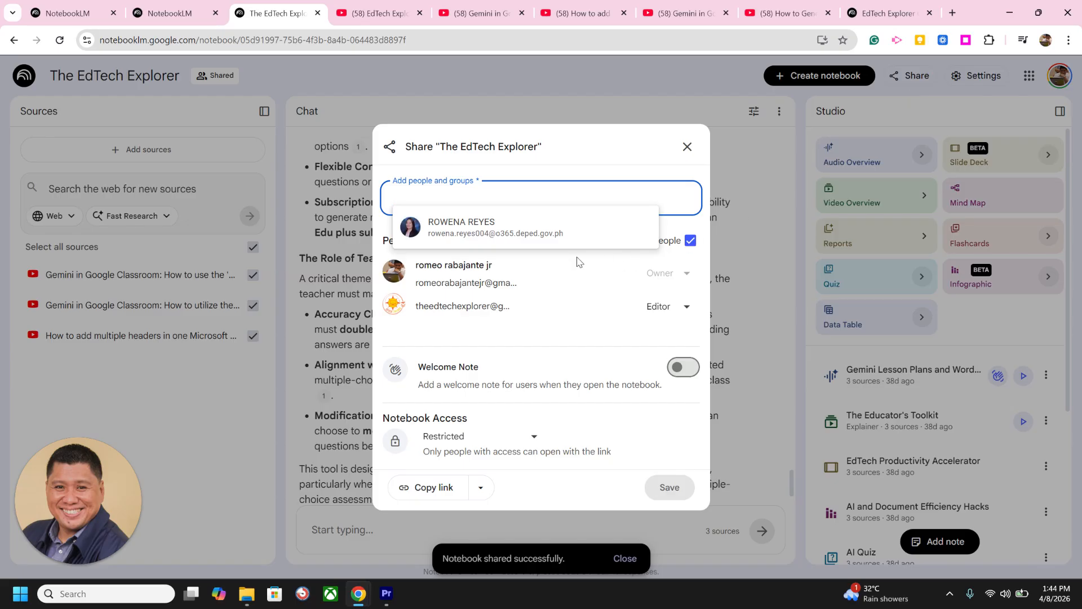
left_click(485, 438)
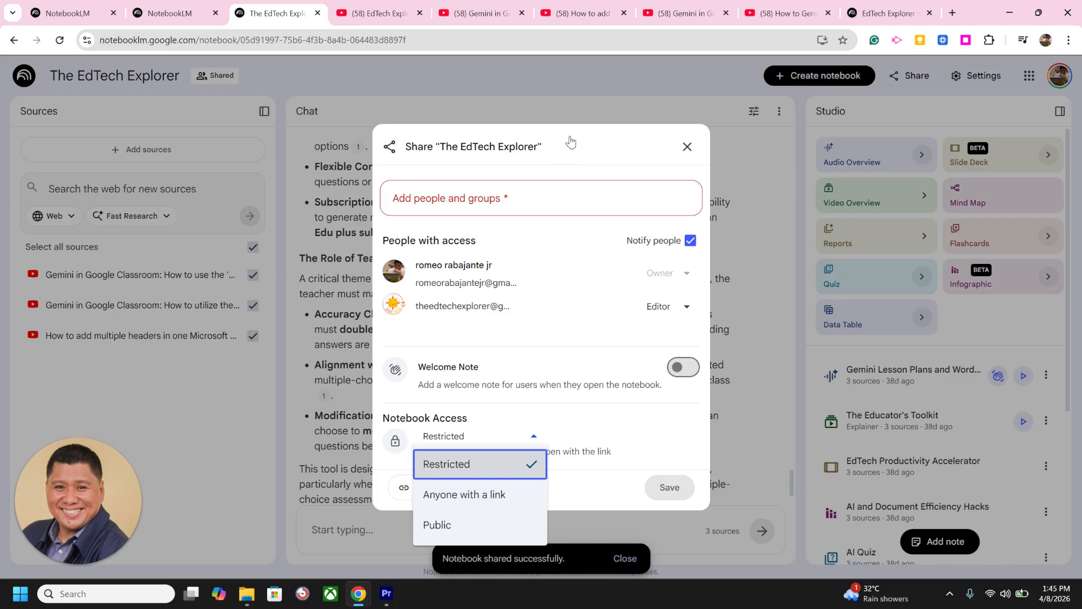
left_click(686, 148)
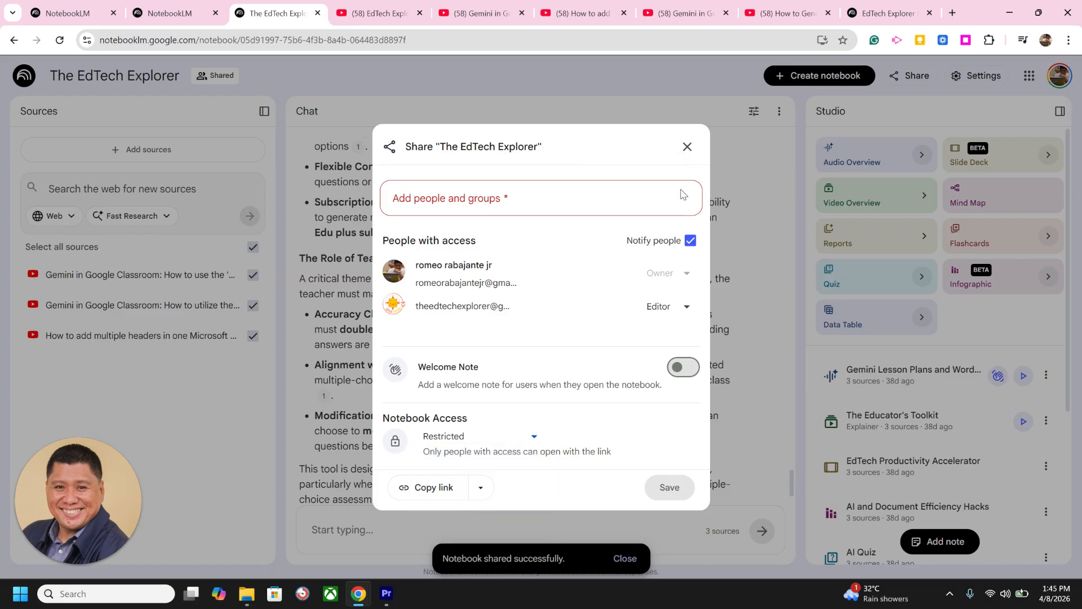
left_click(687, 147)
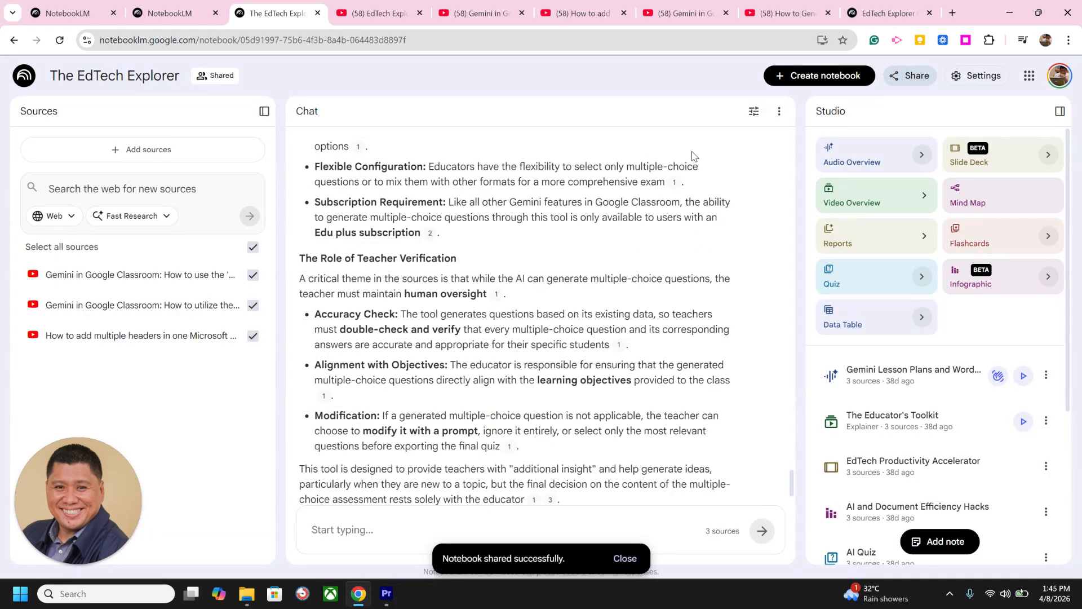